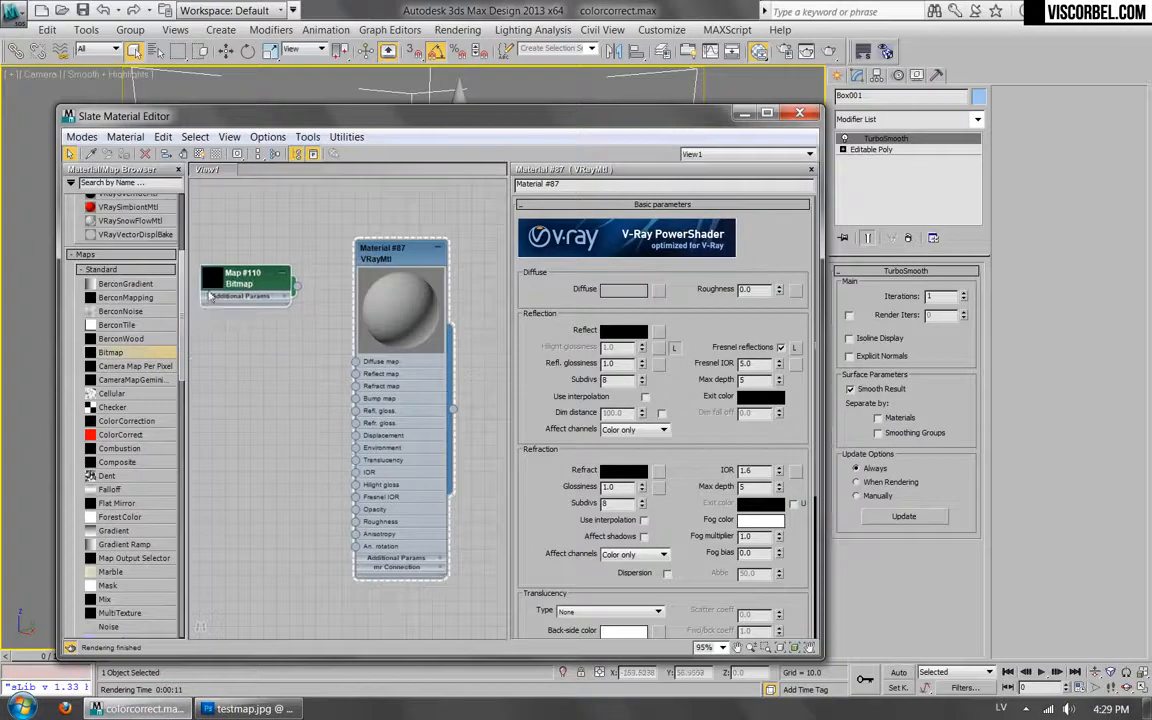
Expand the Map #110 bitmap node and load testmap.jpg from the TEXTURES folder into it.
{"action": "middle_click_drag", "start_coordinate": [295, 224], "coordinate": [334, 212]}
{"action": "left_click_drag", "start_coordinate": [307, 265], "coordinate": [272, 238]}
{"action": "double_click", "coordinate": [239, 259]}
{"action": "double_click", "coordinate": [240, 248]}
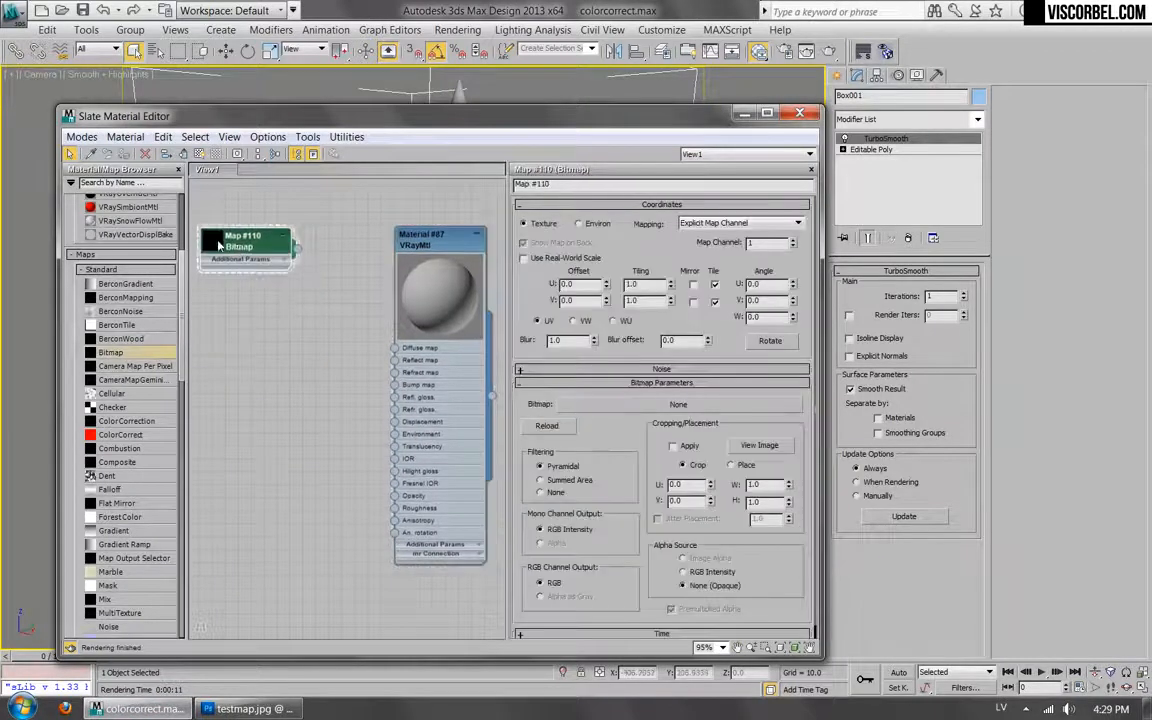
{"action": "double_click", "coordinate": [216, 243]}
{"action": "left_click", "coordinate": [617, 402]}
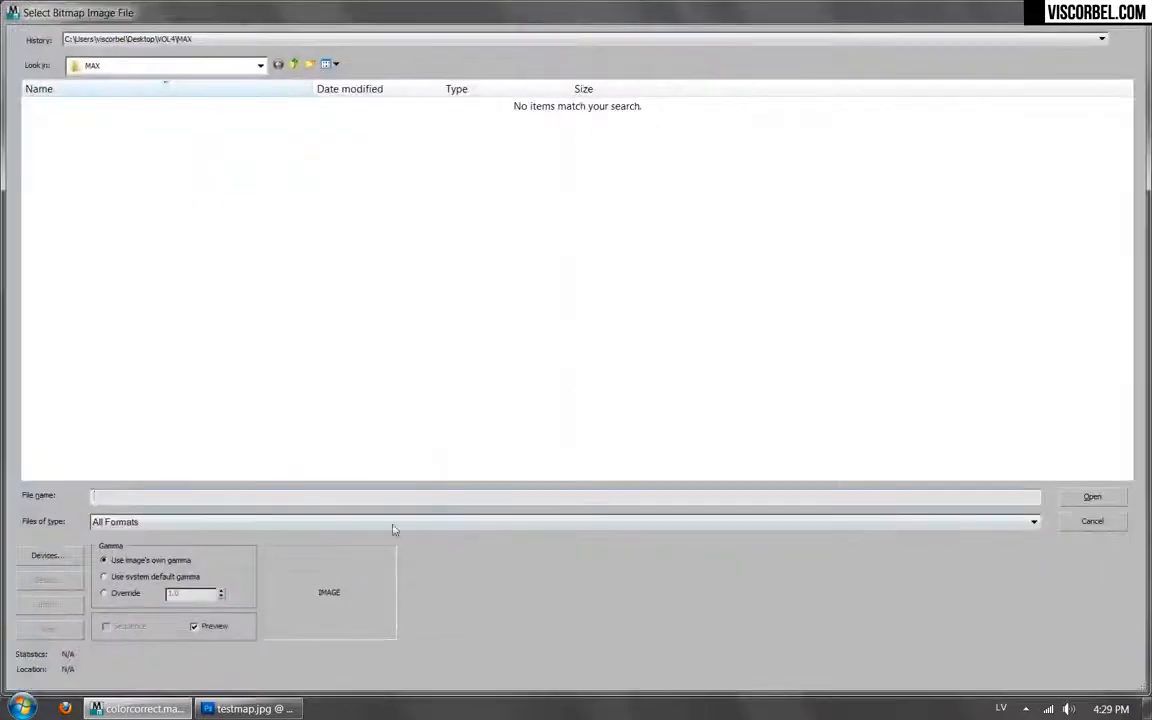
{"action": "left_click", "coordinate": [129, 66]}
{"action": "left_click", "coordinate": [98, 230]}
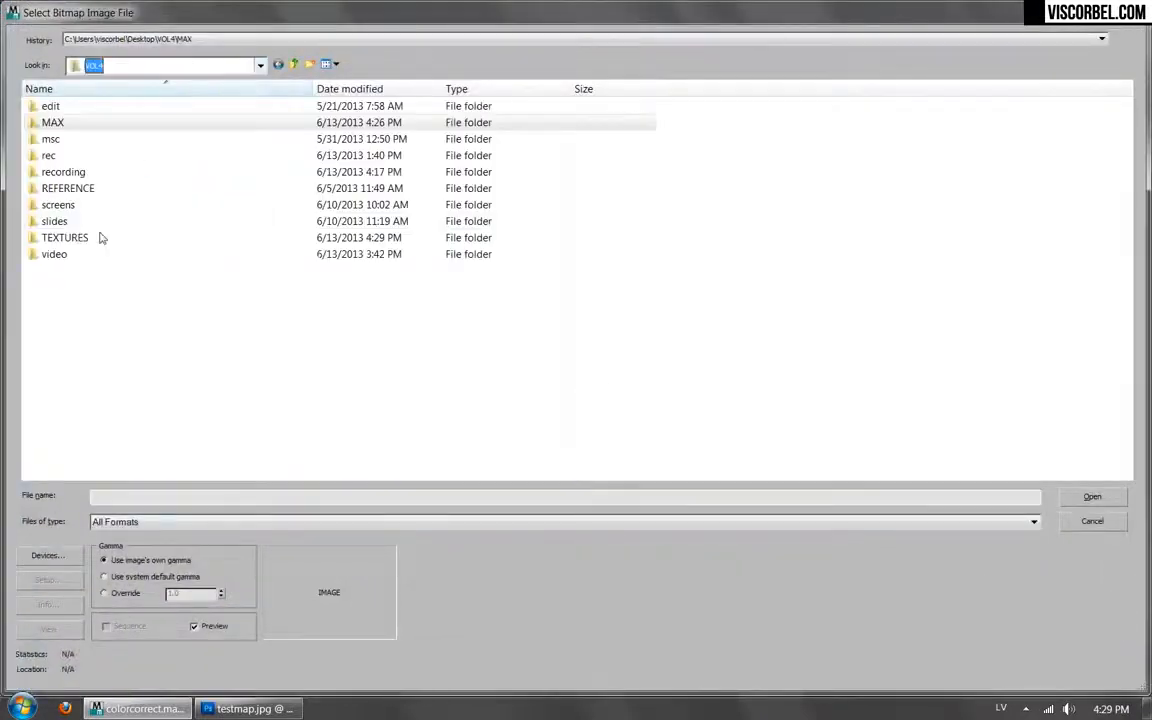
{"action": "double_click", "coordinate": [64, 237]}
{"action": "double_click", "coordinate": [628, 345]}
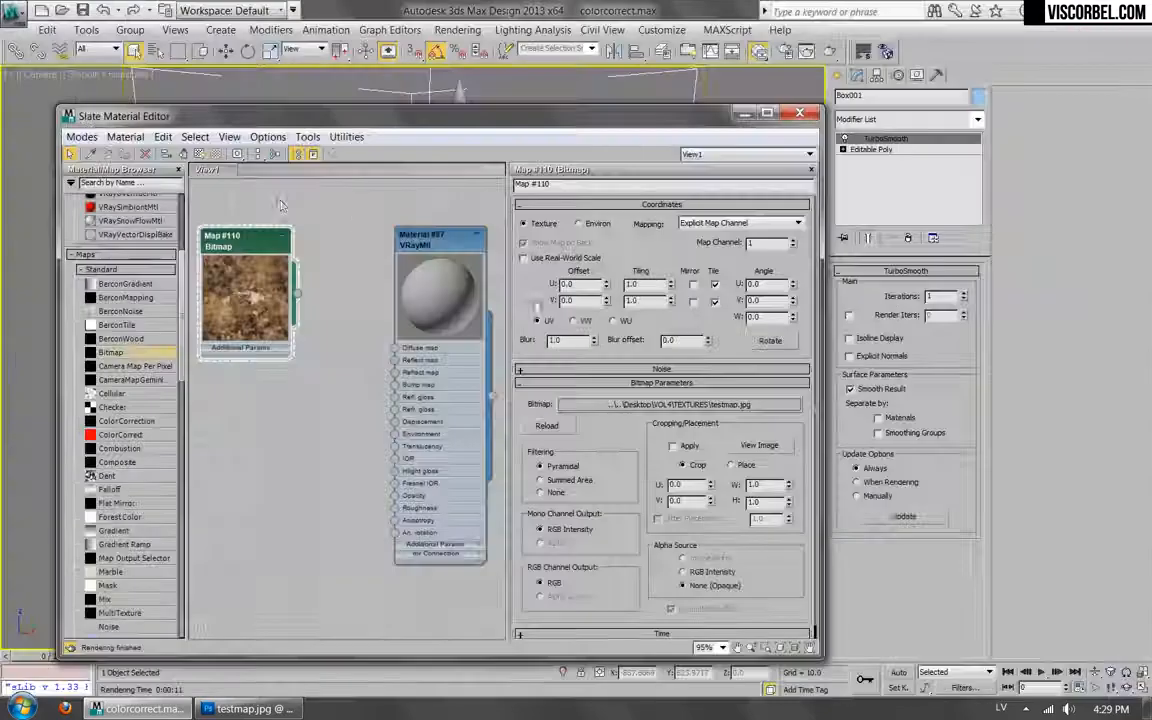
Connect the bitmap to the diffuse map of the VRayMtl material and show the texture in the viewport.
{"action": "left_click_drag", "start_coordinate": [298, 296], "coordinate": [394, 348]}
{"action": "left_click", "coordinate": [430, 237]}
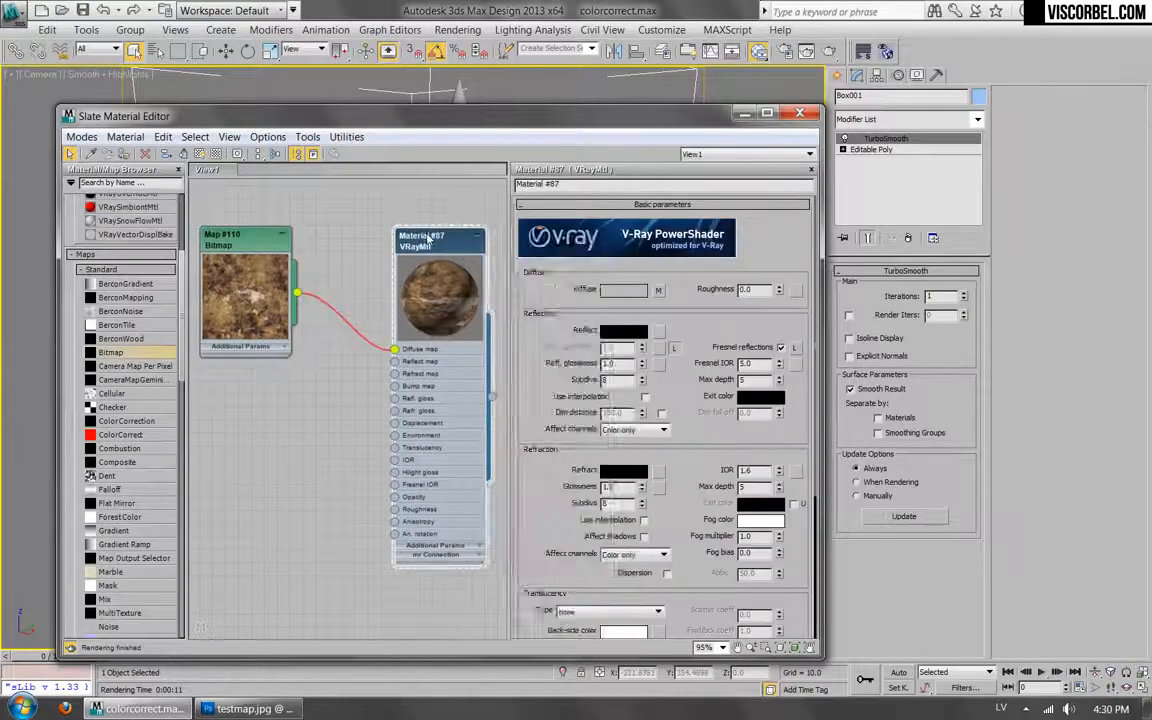
{"action": "right_click", "coordinate": [430, 240]}
{"action": "left_click", "coordinate": [470, 438]}
{"action": "left_click_drag", "start_coordinate": [224, 116], "coordinate": [367, 218]}
{"action": "right_click", "coordinate": [367, 349]}
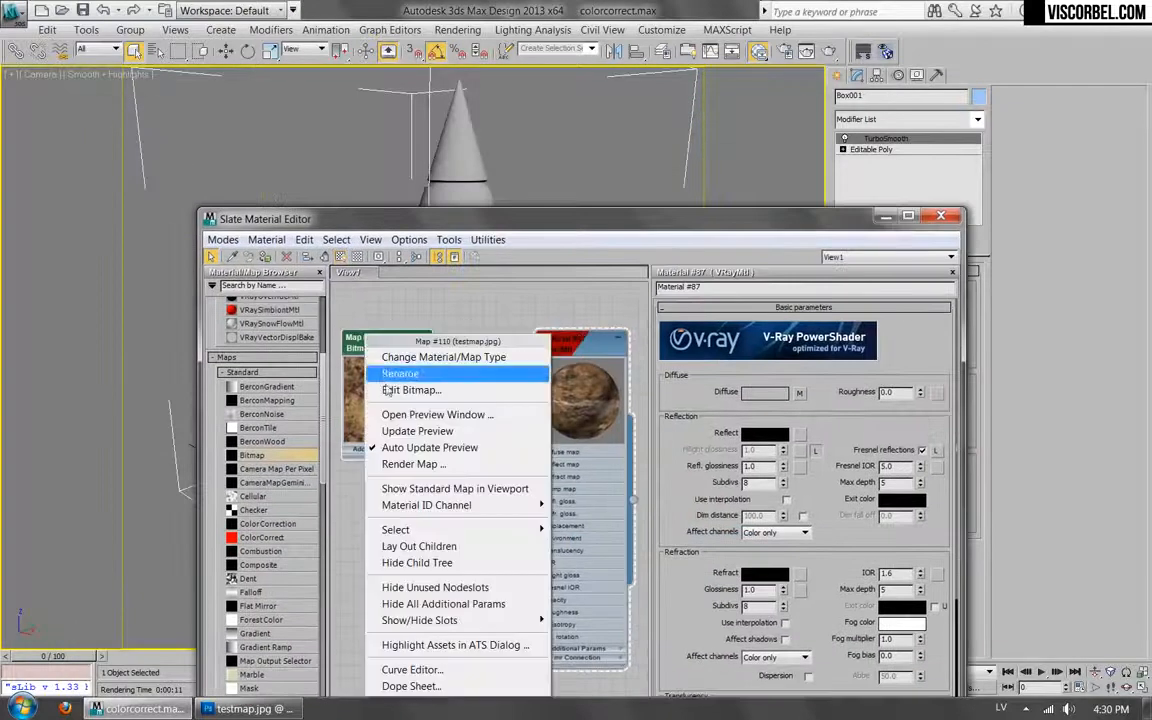
{"action": "left_click", "coordinate": [420, 441]}
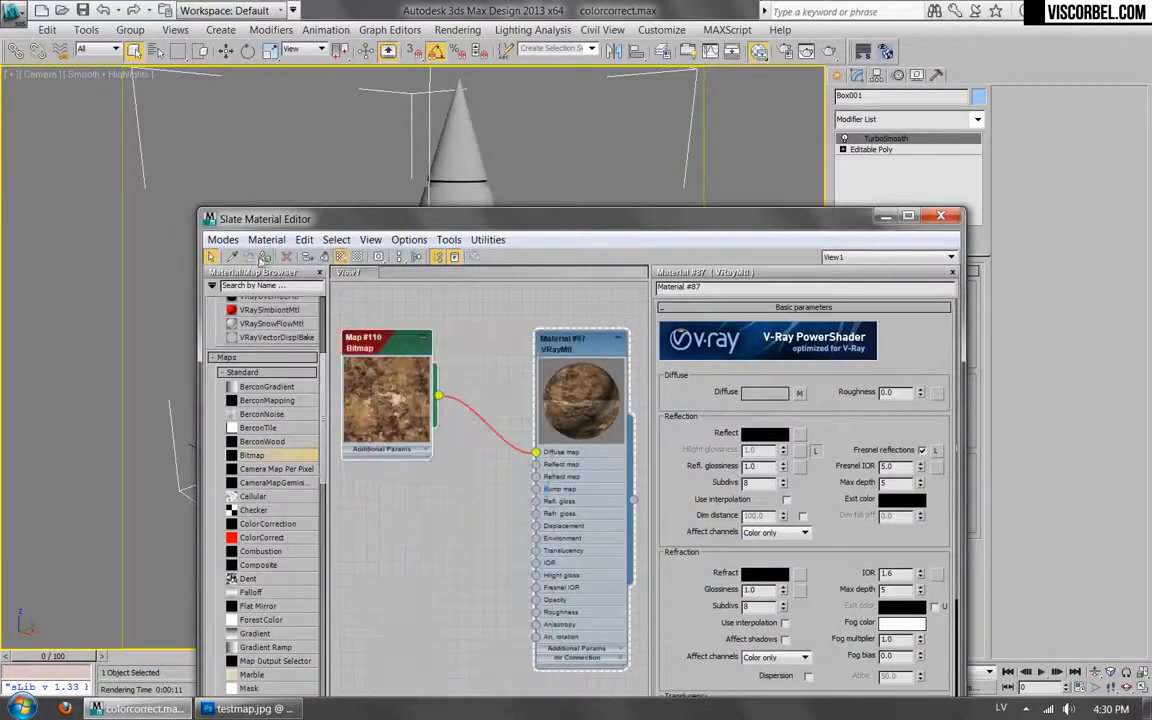
{"action": "left_click_drag", "start_coordinate": [316, 222], "coordinate": [272, 136]}
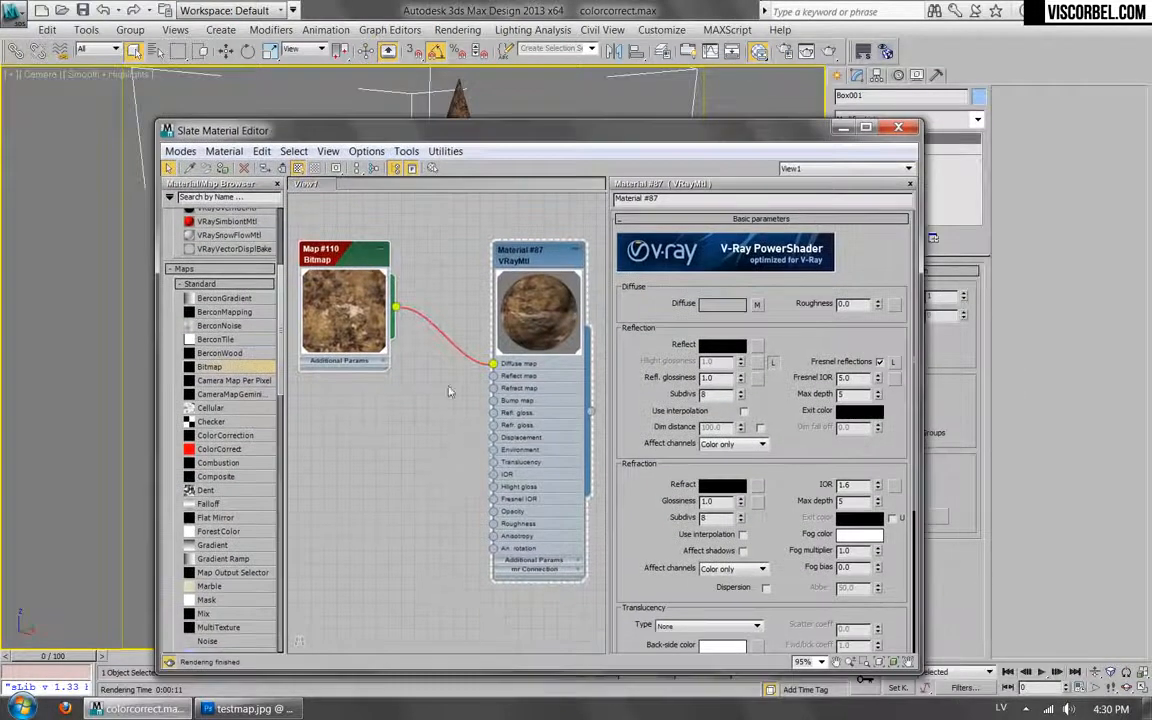
Connect the same bitmap to the material's Reflect map, Refl. gloss. and Bump map inputs.
{"action": "scroll", "coordinate": [450, 391], "scroll_direction": "up", "scroll_amount": 2}
{"action": "middle_click_drag", "start_coordinate": [437, 391], "coordinate": [418, 414]}
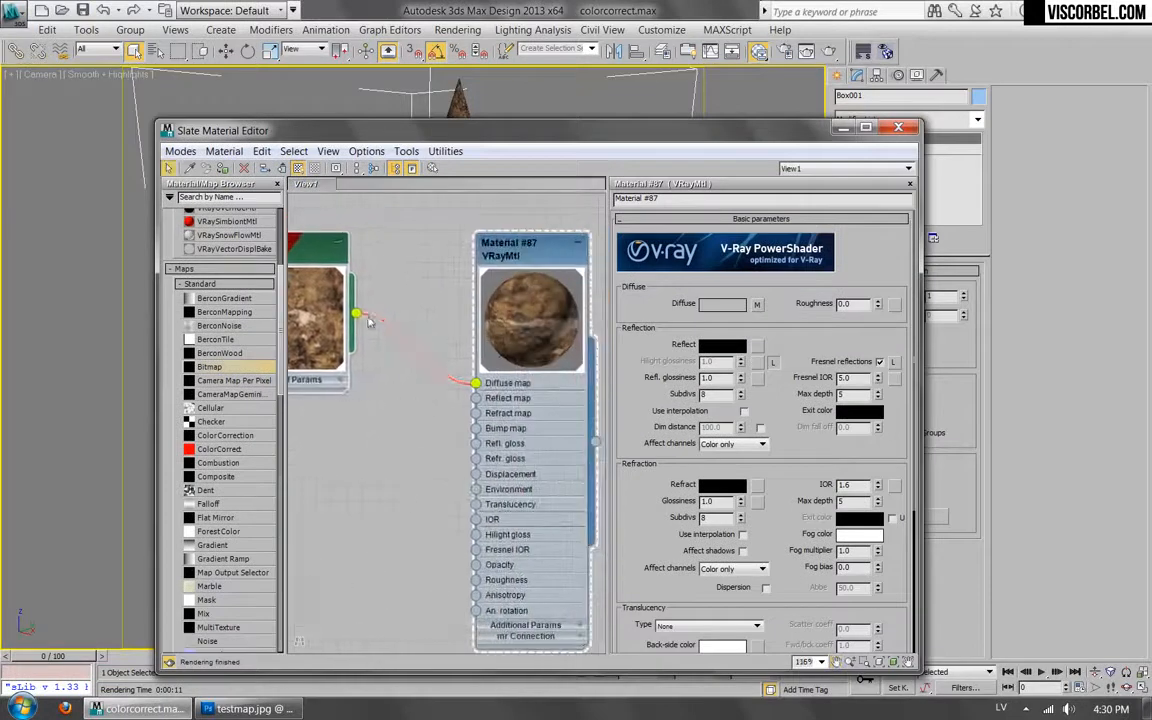
{"action": "left_click_drag", "start_coordinate": [408, 399], "coordinate": [476, 398]}
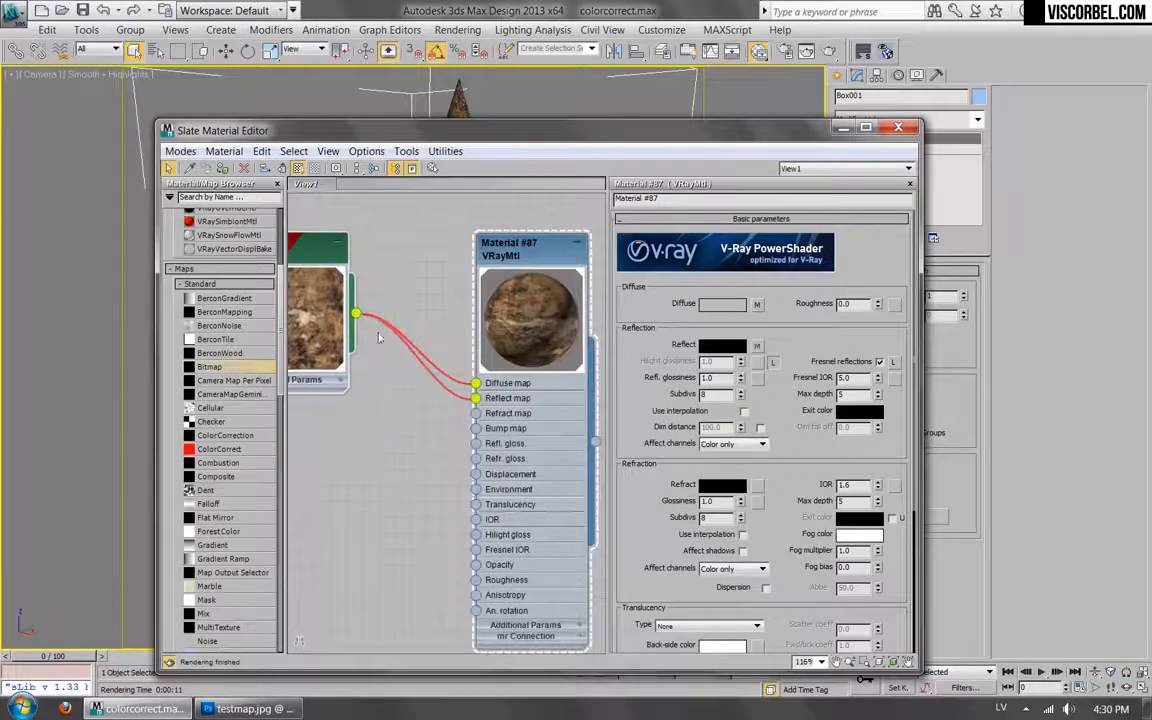
{"action": "left_click_drag", "start_coordinate": [358, 316], "coordinate": [476, 443]}
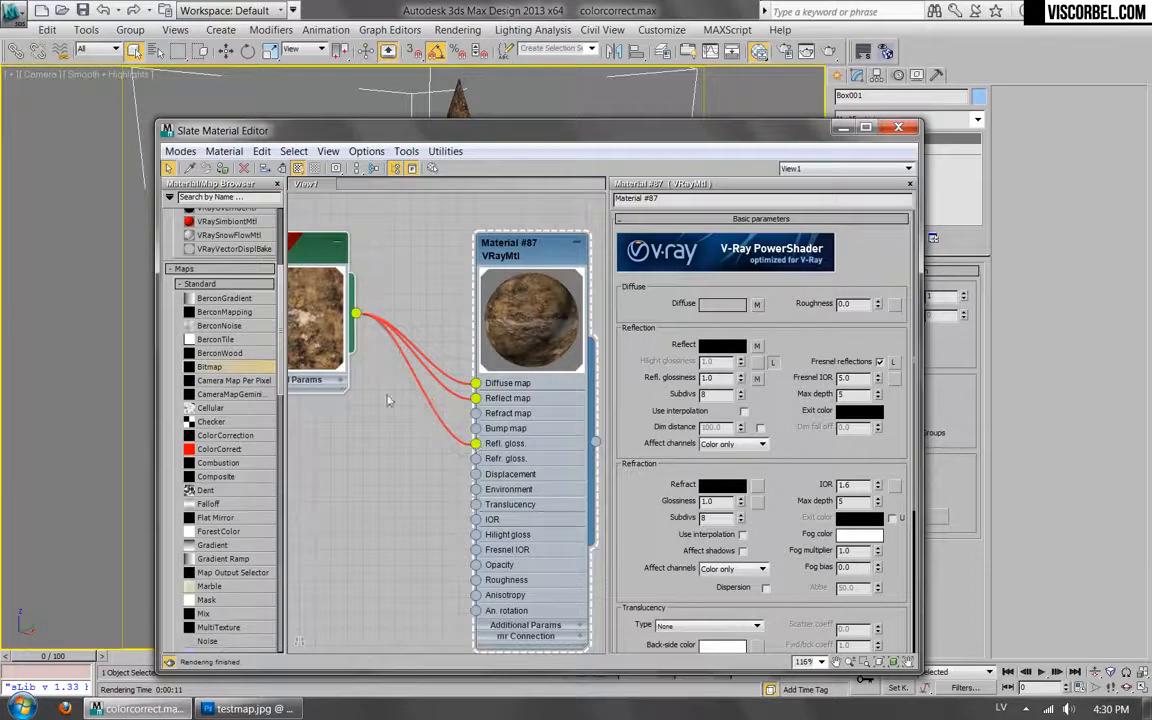
{"action": "left_click_drag", "start_coordinate": [356, 314], "coordinate": [479, 431]}
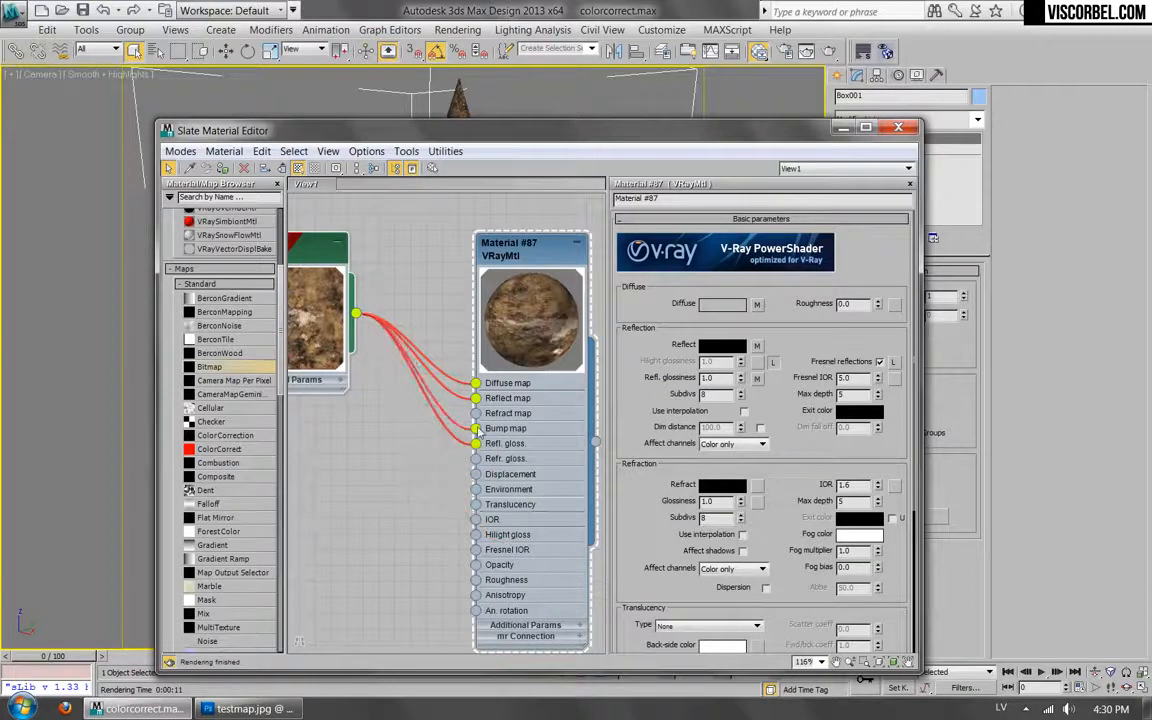
Test-render the camera view with the textured material and close the V-Ray frame buffer.
{"action": "left_click", "coordinate": [837, 56]}
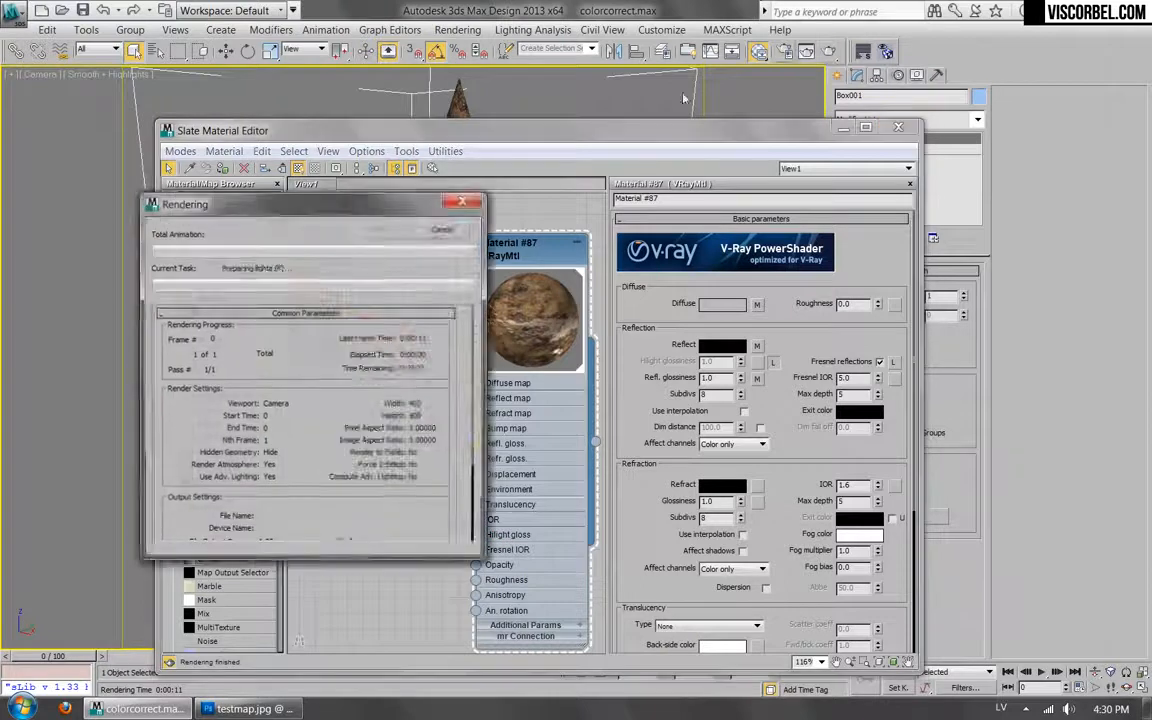
{"action": "scroll", "coordinate": [585, 379], "scroll_direction": "up", "scroll_amount": 2}
{"action": "scroll", "coordinate": [585, 379], "scroll_direction": "down", "scroll_amount": 2}
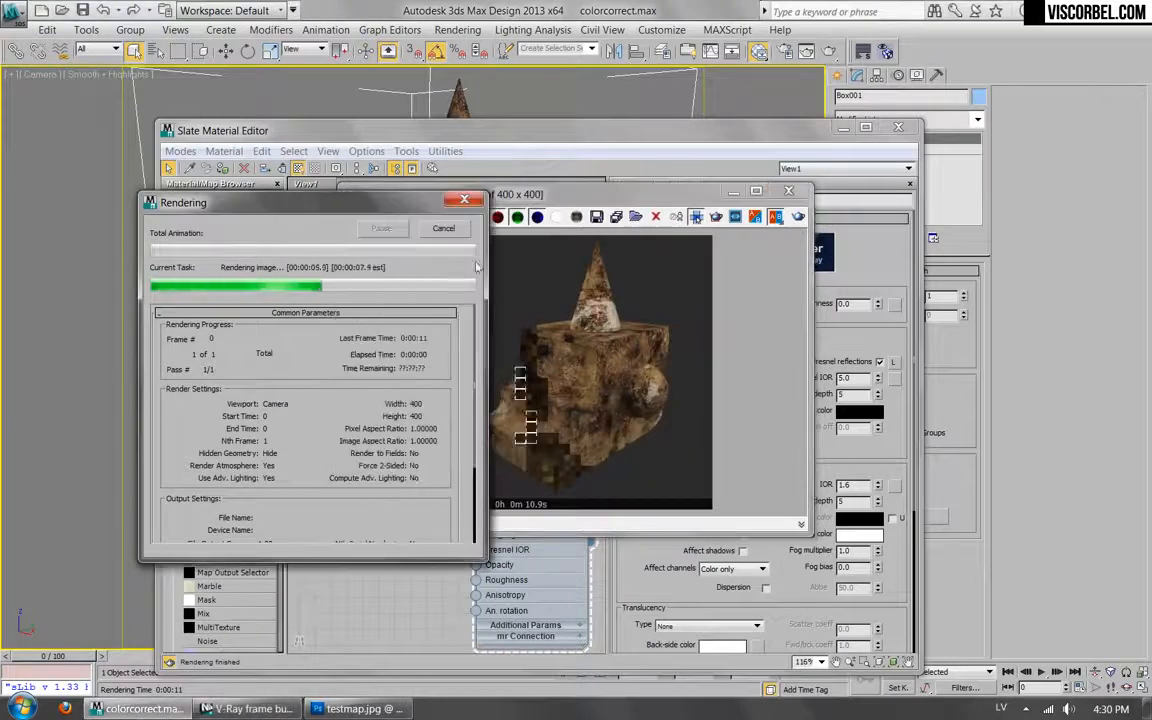
{"action": "left_click", "coordinate": [787, 191]}
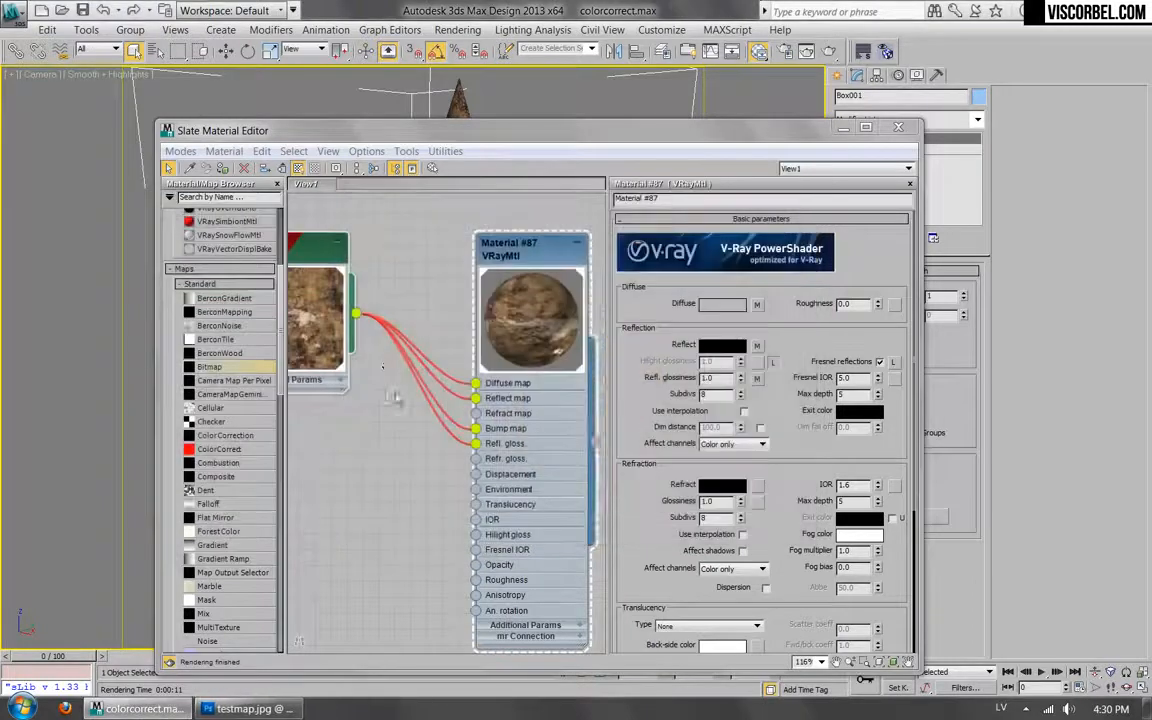
Insert a Color Correction map into the link between the bitmap and the Reflect map, and arrange the nodes.
{"action": "scroll", "coordinate": [409, 374], "scroll_direction": "up", "scroll_amount": 3}
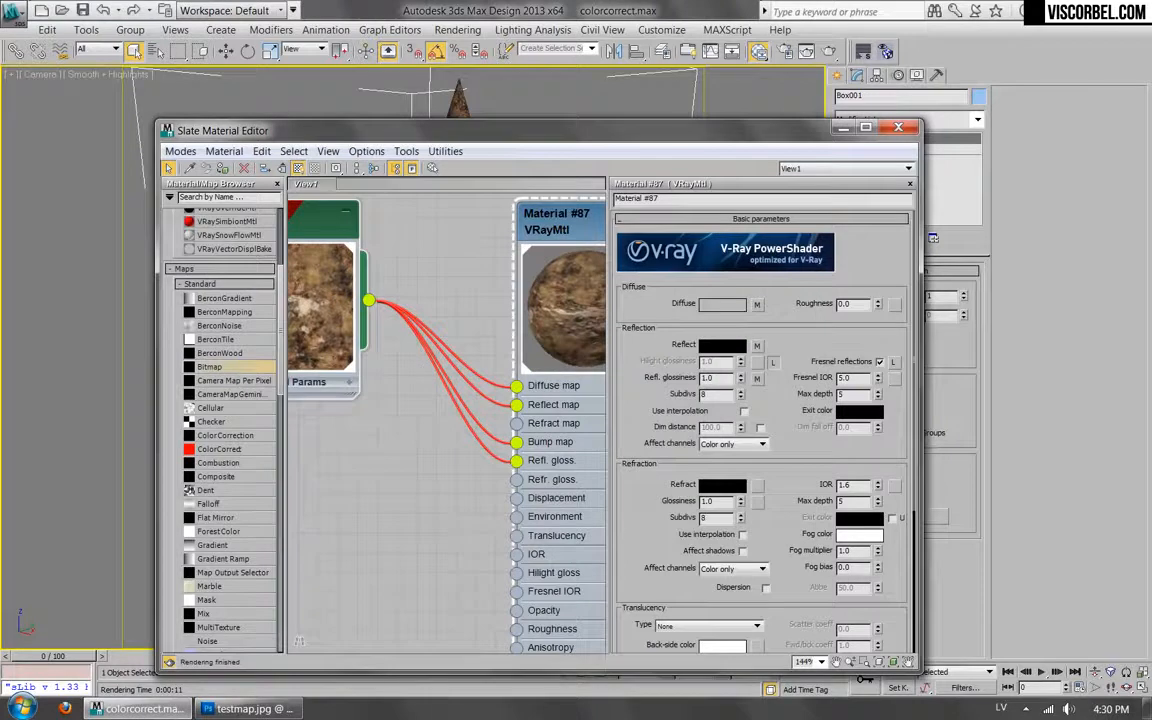
{"action": "mouse_move", "coordinate": [314, 223]}
{"action": "left_mouse_down"}
{"action": "mouse_move", "coordinate": [417, 273]}
{"action": "mouse_move", "coordinate": [315, 227]}
{"action": "left_mouse_up"}
{"action": "middle_click_drag", "start_coordinate": [497, 332], "coordinate": [465, 392]}
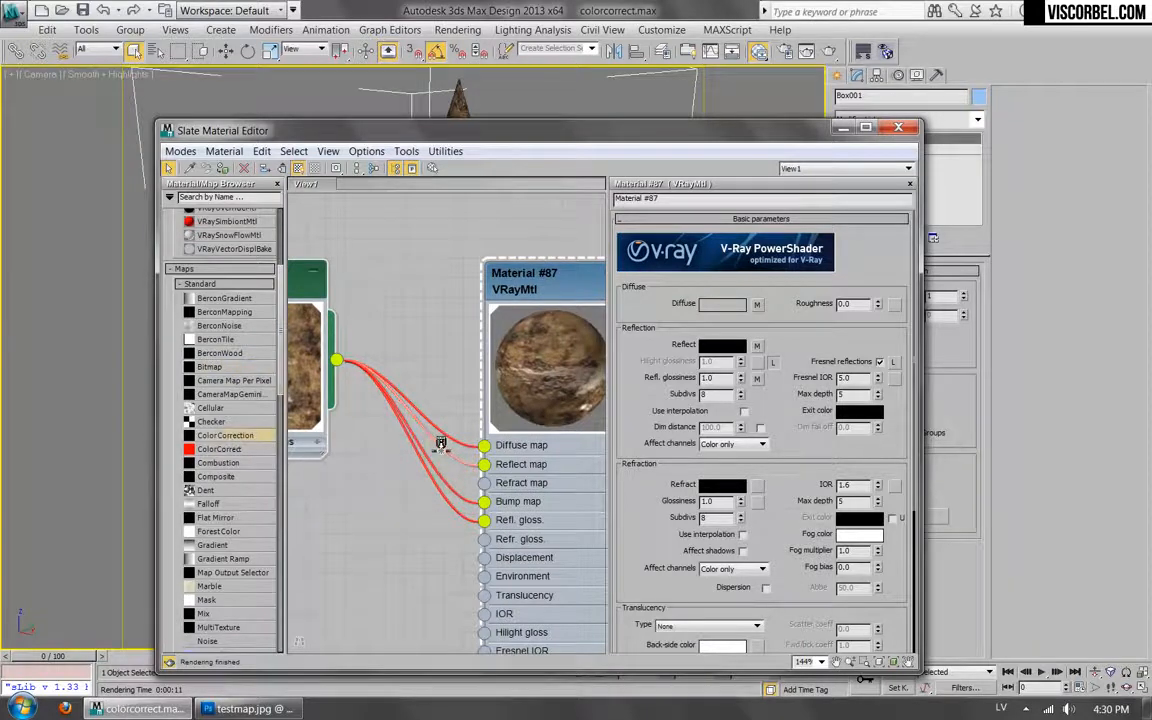
{"action": "left_click_drag", "start_coordinate": [436, 438], "coordinate": [430, 425]}
{"action": "left_click_drag", "start_coordinate": [441, 364], "coordinate": [399, 244]}
{"action": "middle_click_drag", "start_coordinate": [300, 290], "coordinate": [372, 290]}
{"action": "left_click_drag", "start_coordinate": [347, 290], "coordinate": [200, 280]}
{"action": "left_click_drag", "start_coordinate": [455, 256], "coordinate": [375, 297]}
{"action": "middle_click_drag", "start_coordinate": [362, 300], "coordinate": [388, 314]}
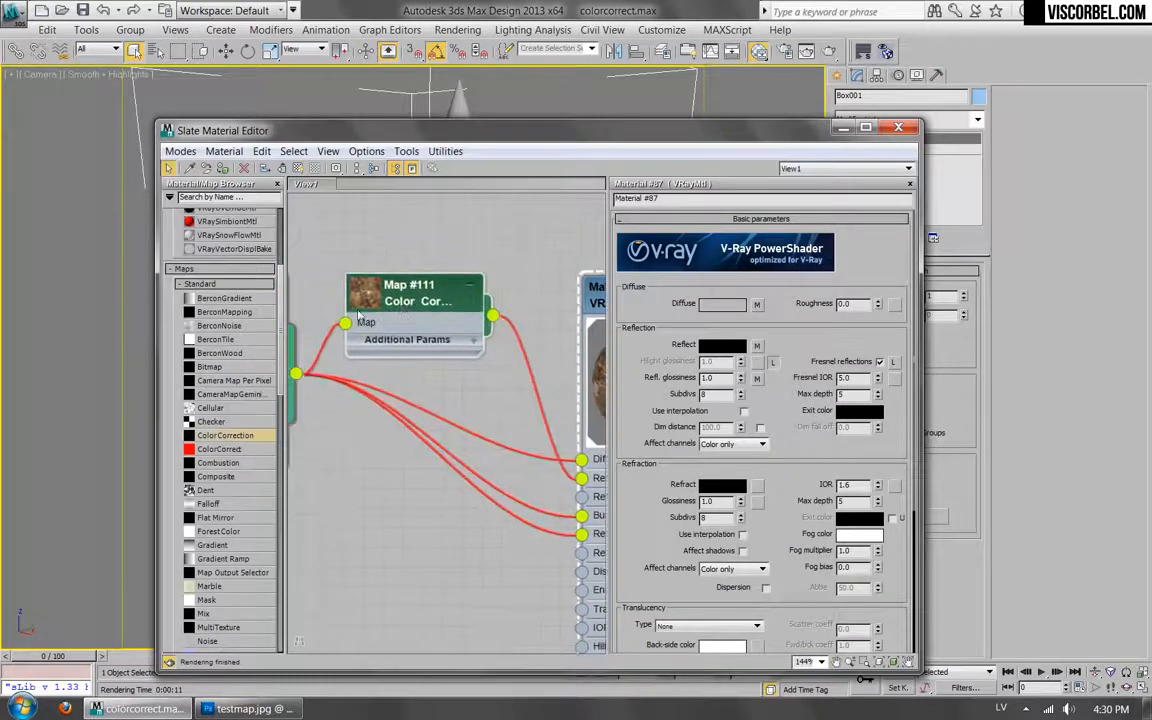
Set the reflection's Color Correction map to saturation -100, contrast about -32.3 and brightness 20.
{"action": "double_click", "coordinate": [378, 298]}
{"action": "double_click", "coordinate": [393, 298]}
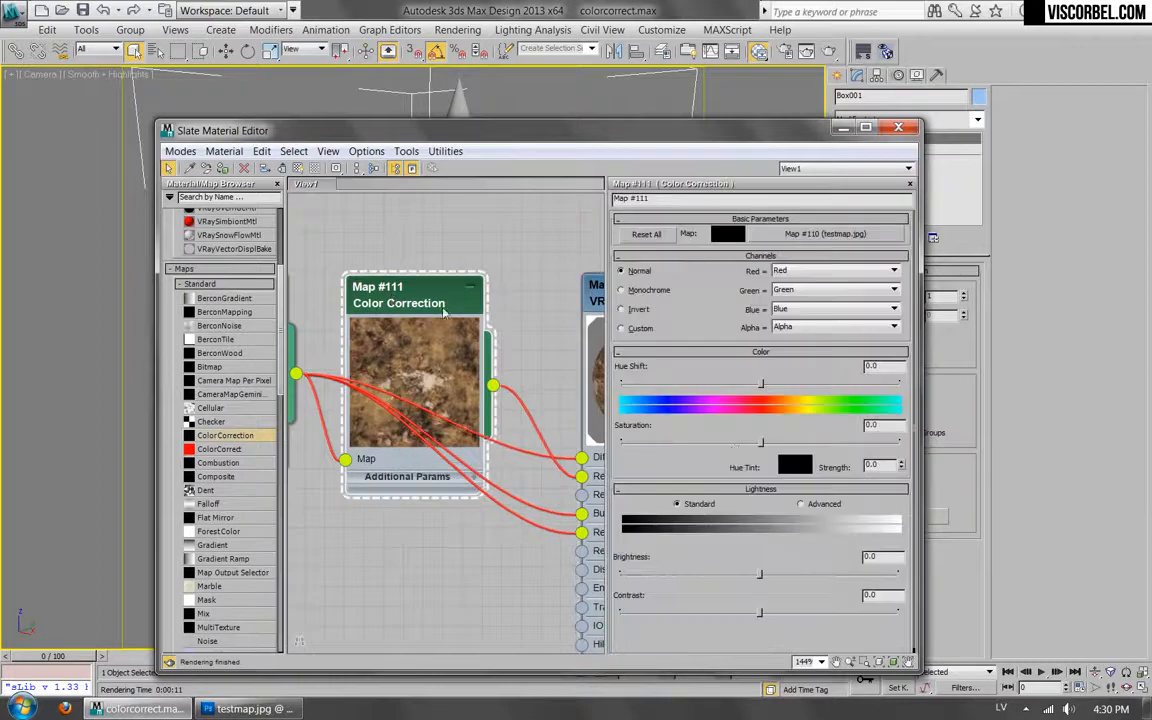
{"action": "left_click_drag", "start_coordinate": [759, 442], "coordinate": [621, 440]}
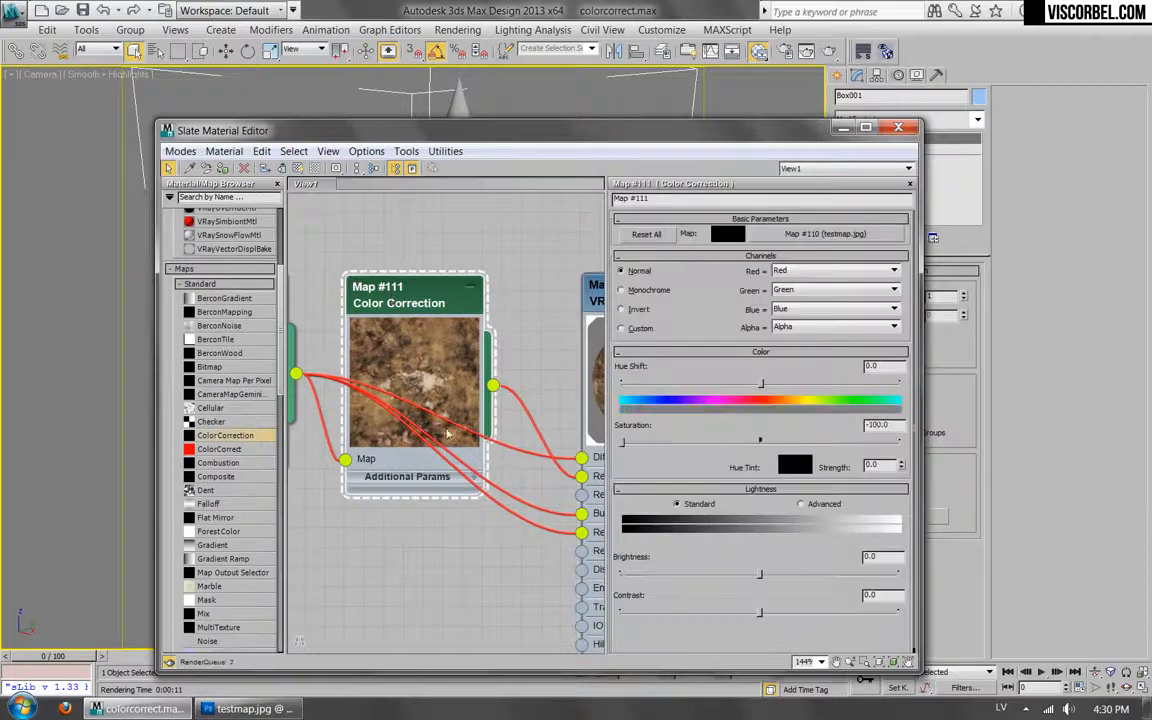
{"action": "left_click_drag", "start_coordinate": [759, 611], "coordinate": [714, 611]}
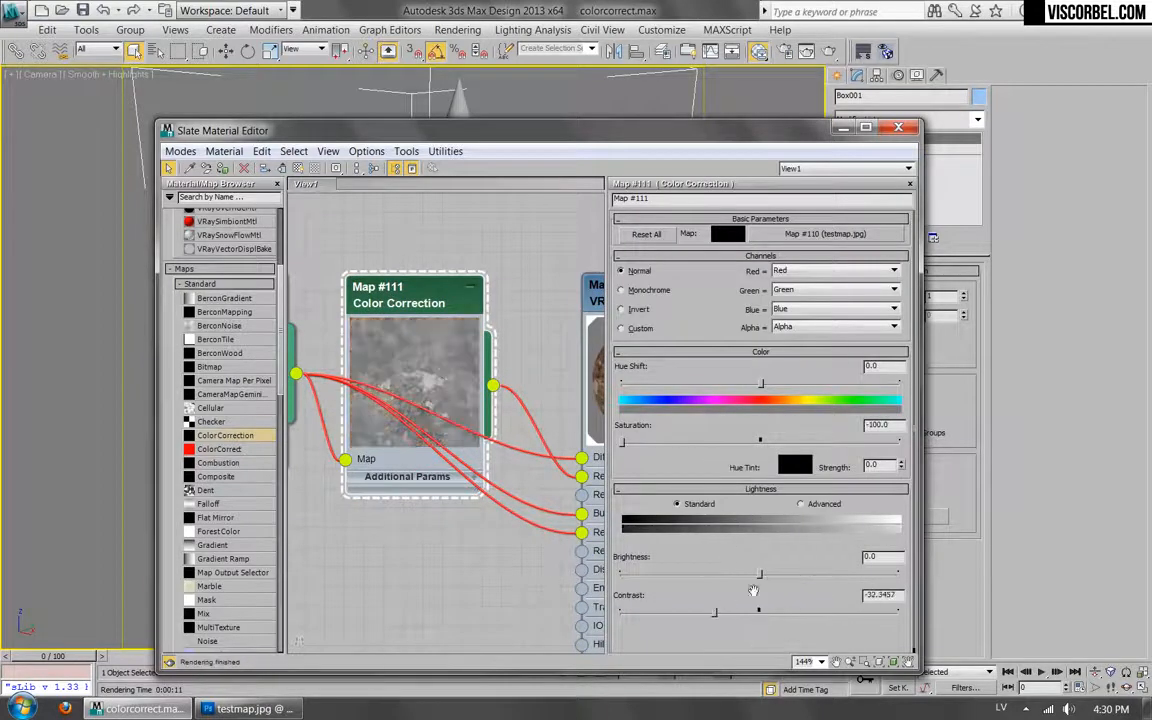
{"action": "left_click_drag", "start_coordinate": [761, 577], "coordinate": [788, 578]}
Place the reflection correction node above the material and insert a second Color Correction map into the Refl. gloss. link.
{"action": "middle_click_drag", "start_coordinate": [510, 415], "coordinate": [410, 375]}
{"action": "scroll", "coordinate": [360, 310], "scroll_direction": "down", "scroll_amount": 3}
{"action": "left_click_drag", "start_coordinate": [360, 310], "coordinate": [404, 110]}
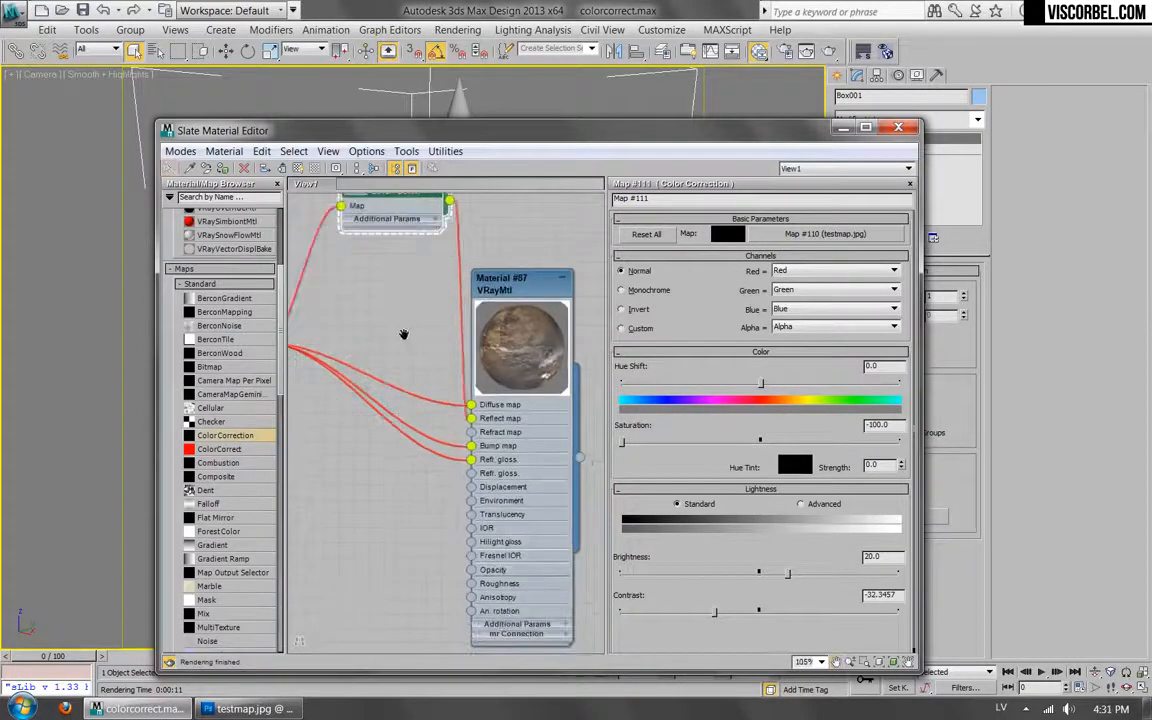
{"action": "middle_click_drag", "start_coordinate": [363, 334], "coordinate": [425, 360]}
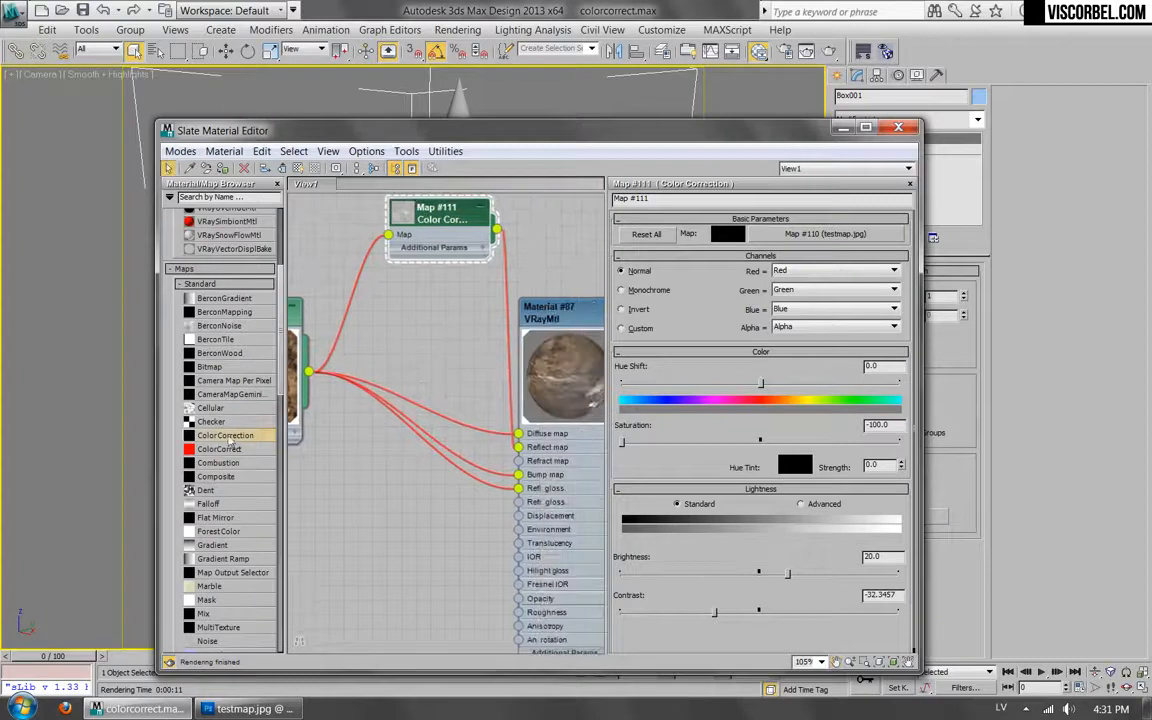
{"action": "left_click_drag", "start_coordinate": [363, 450], "coordinate": [372, 501]}
{"action": "double_click", "coordinate": [350, 502]}
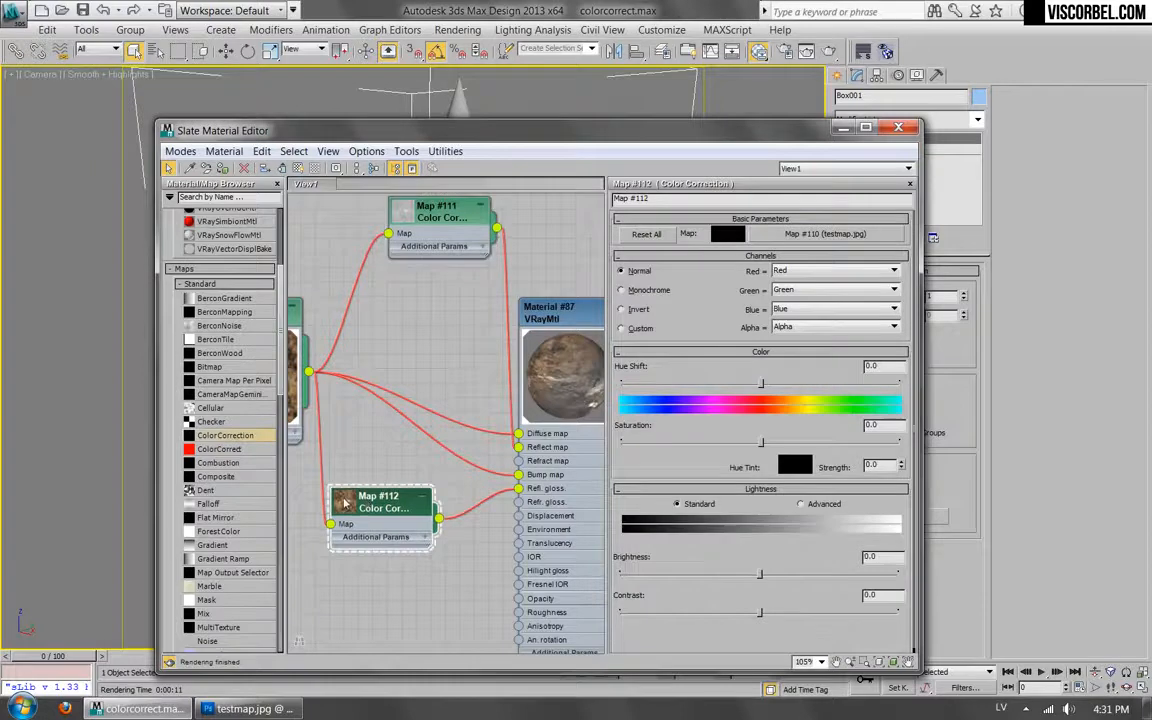
Set the glossiness Color Correction map to saturation -100, contrast about -32.3 and brightness about 45.7.
{"action": "middle_click_drag", "start_coordinate": [382, 464], "coordinate": [421, 324]}
{"action": "scroll", "coordinate": [424, 322], "scroll_direction": "up", "scroll_amount": 4}
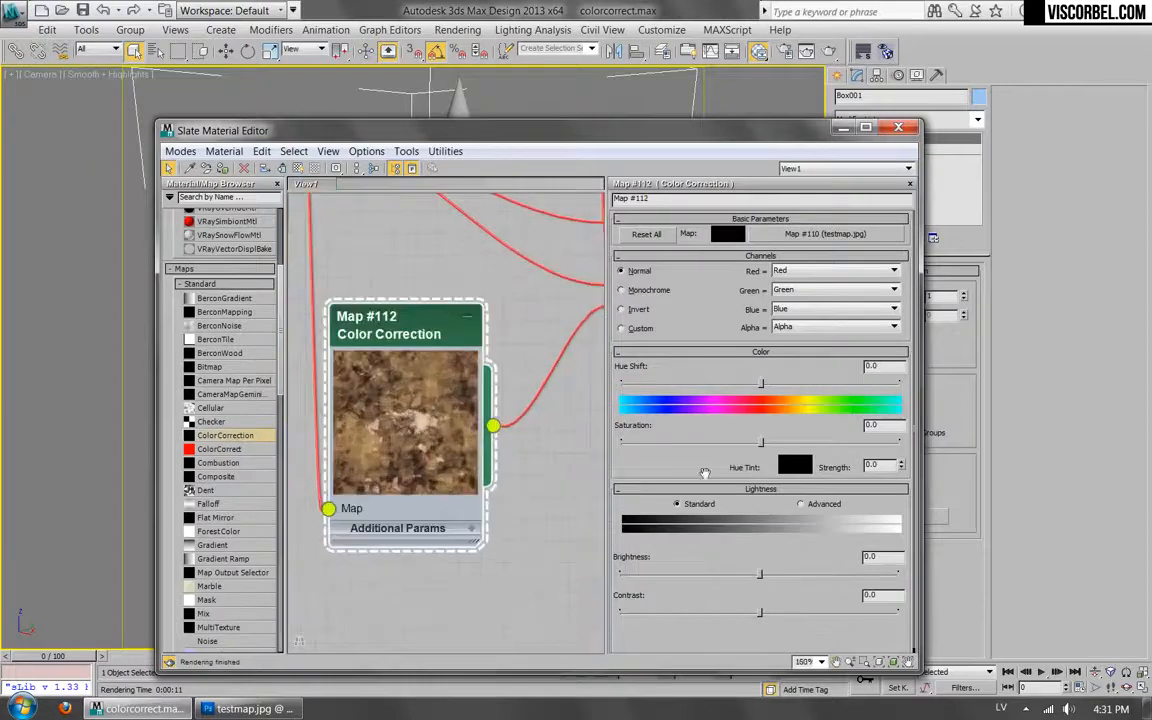
{"action": "left_click_drag", "start_coordinate": [701, 450], "coordinate": [556, 434]}
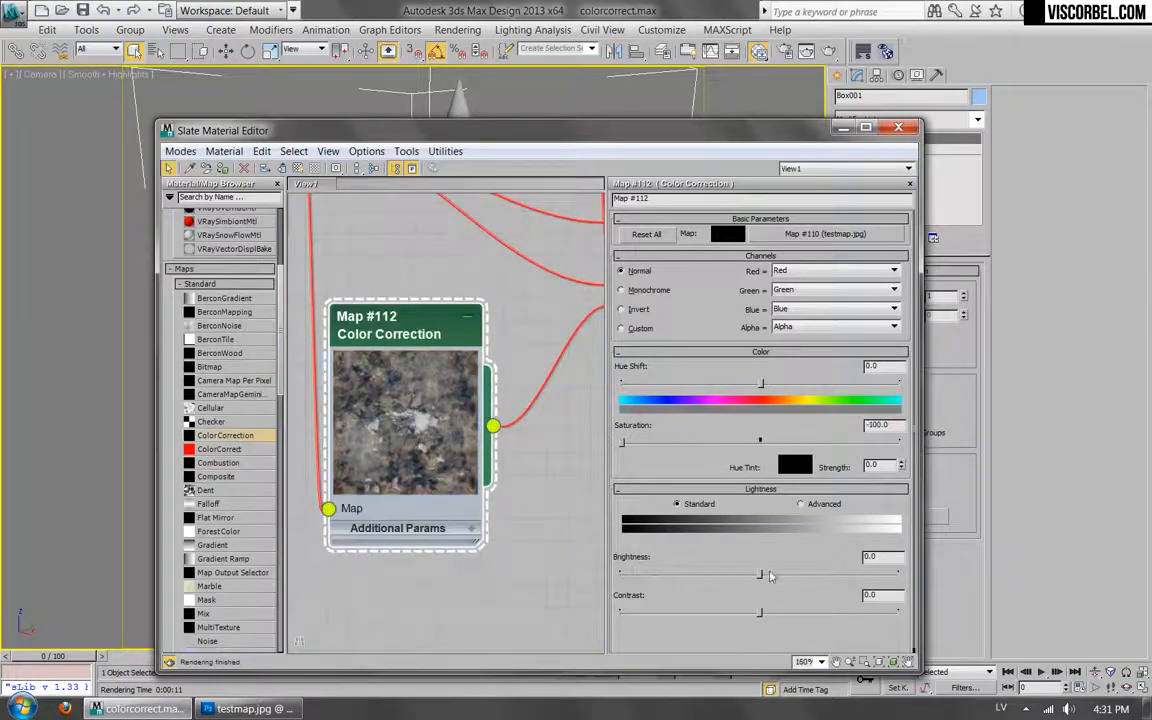
{"action": "left_click_drag", "start_coordinate": [760, 572], "coordinate": [715, 617]}
{"action": "left_click_drag", "start_coordinate": [807, 577], "coordinate": [827, 580]}
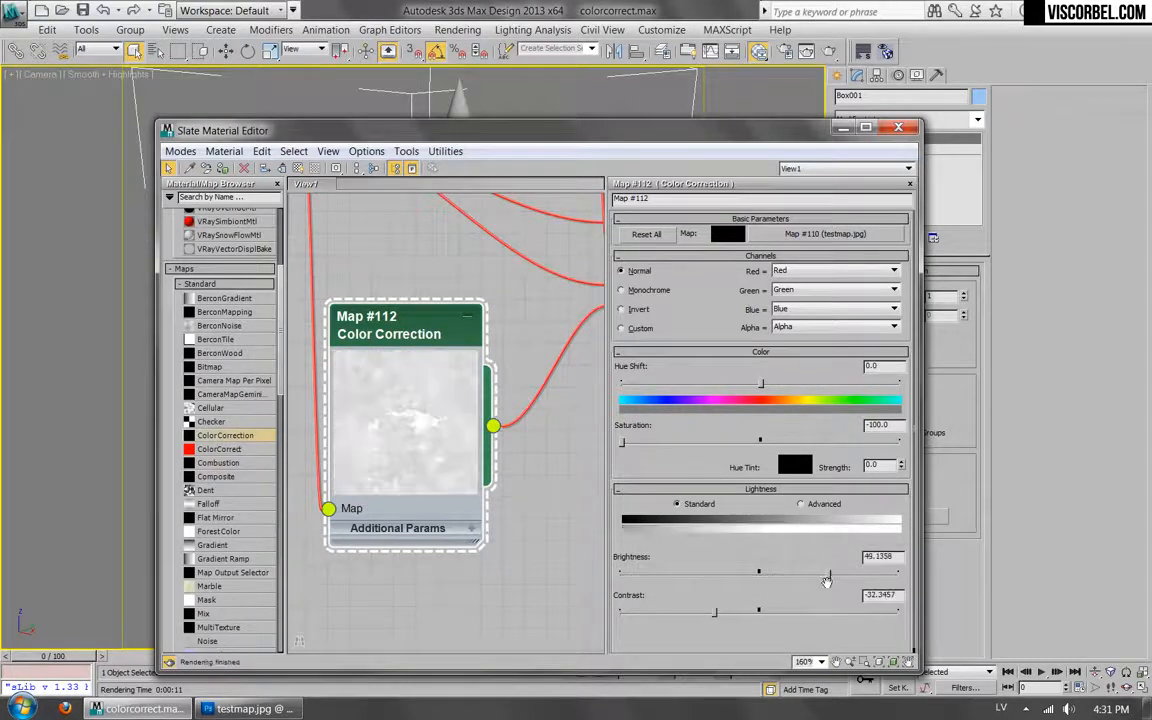
{"action": "middle_click_drag", "start_coordinate": [540, 262], "coordinate": [501, 393]}
{"action": "scroll", "coordinate": [501, 393], "scroll_direction": "down", "scroll_amount": 2}
{"action": "middle_click_drag", "start_coordinate": [427, 391], "coordinate": [336, 428]}
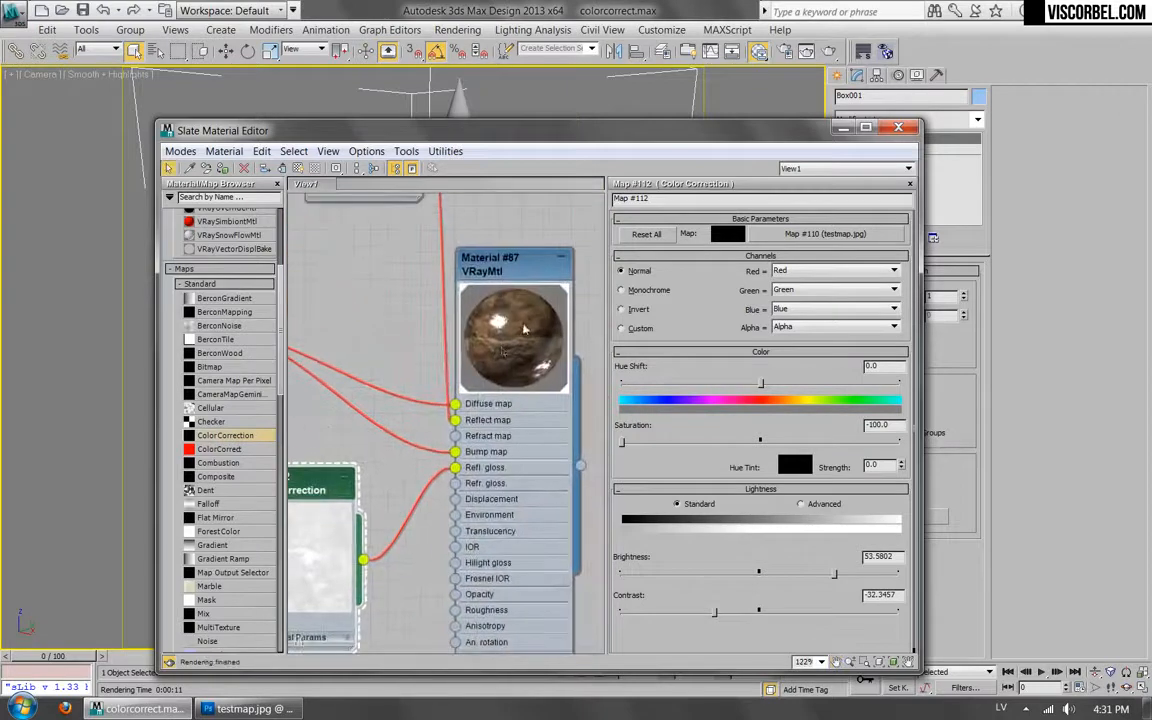
{"action": "scroll", "coordinate": [524, 330], "scroll_direction": "up", "scroll_amount": 2}
{"action": "left_click_drag", "start_coordinate": [834, 573], "coordinate": [823, 574]}
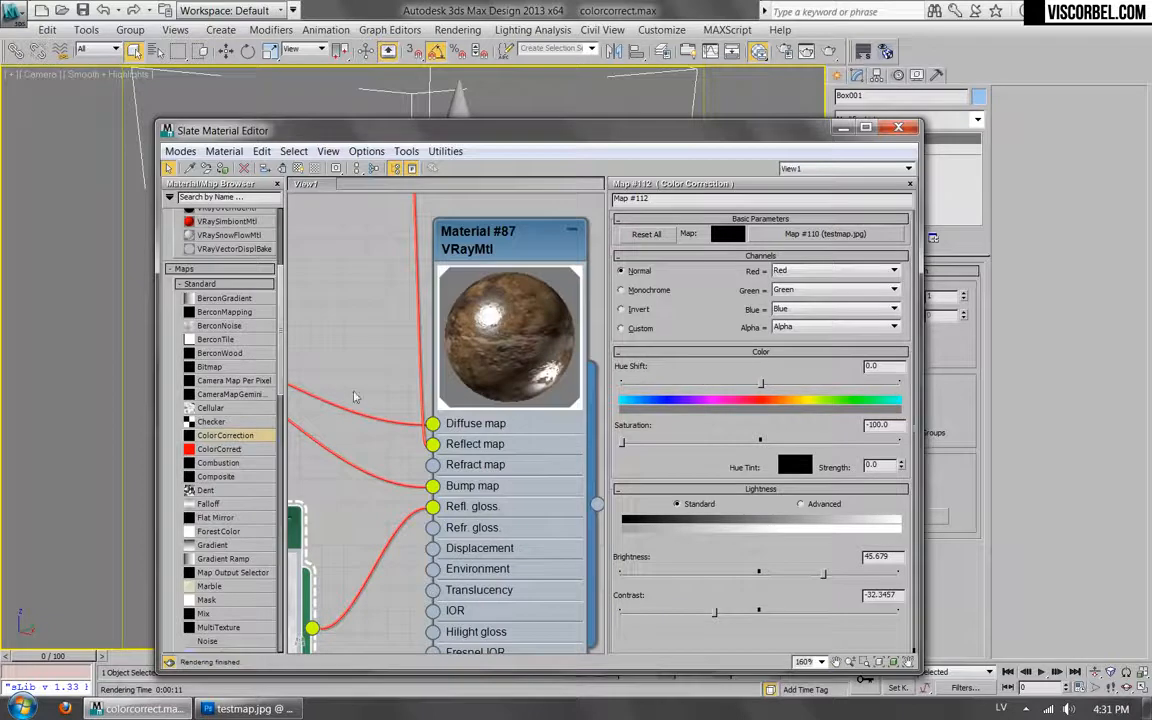
Insert a third Color Correction map into the link between the bitmap and the Bump map, and expand its preview.
{"action": "middle_click_drag", "start_coordinate": [352, 379], "coordinate": [433, 376]}
{"action": "scroll", "coordinate": [437, 396], "scroll_direction": "down", "scroll_amount": 3}
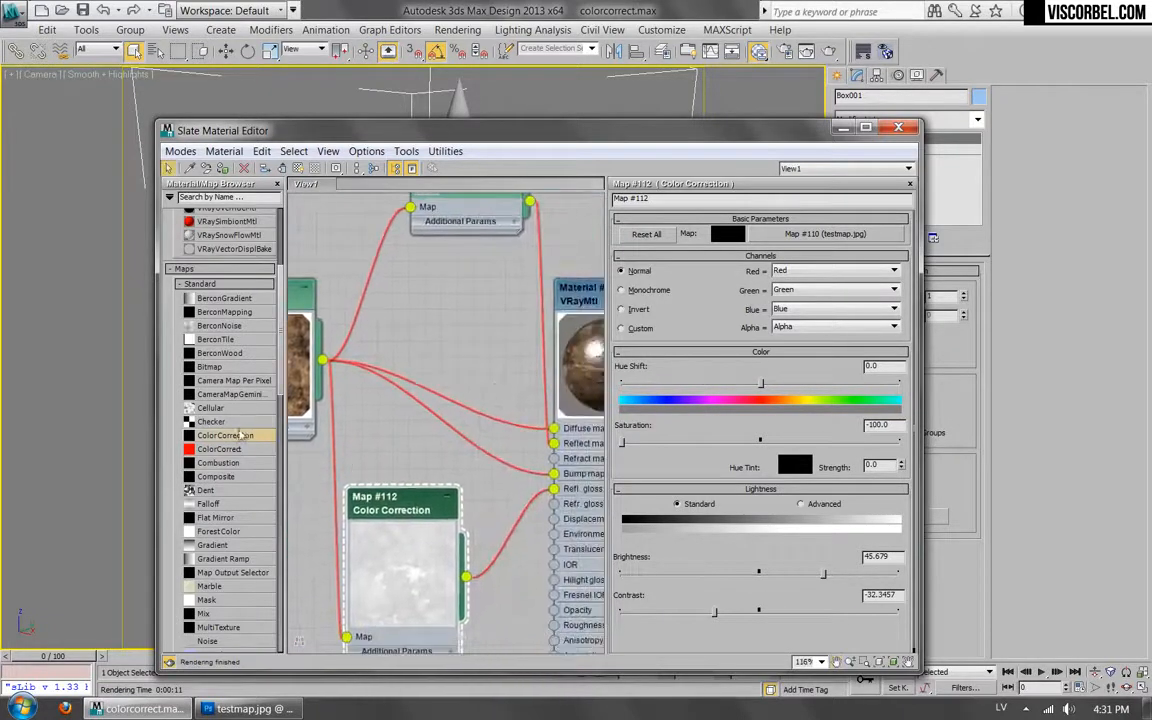
{"action": "left_click_drag", "start_coordinate": [437, 438], "coordinate": [442, 320]}
{"action": "left_click", "coordinate": [448, 431]}
{"action": "double_click", "coordinate": [406, 428]}
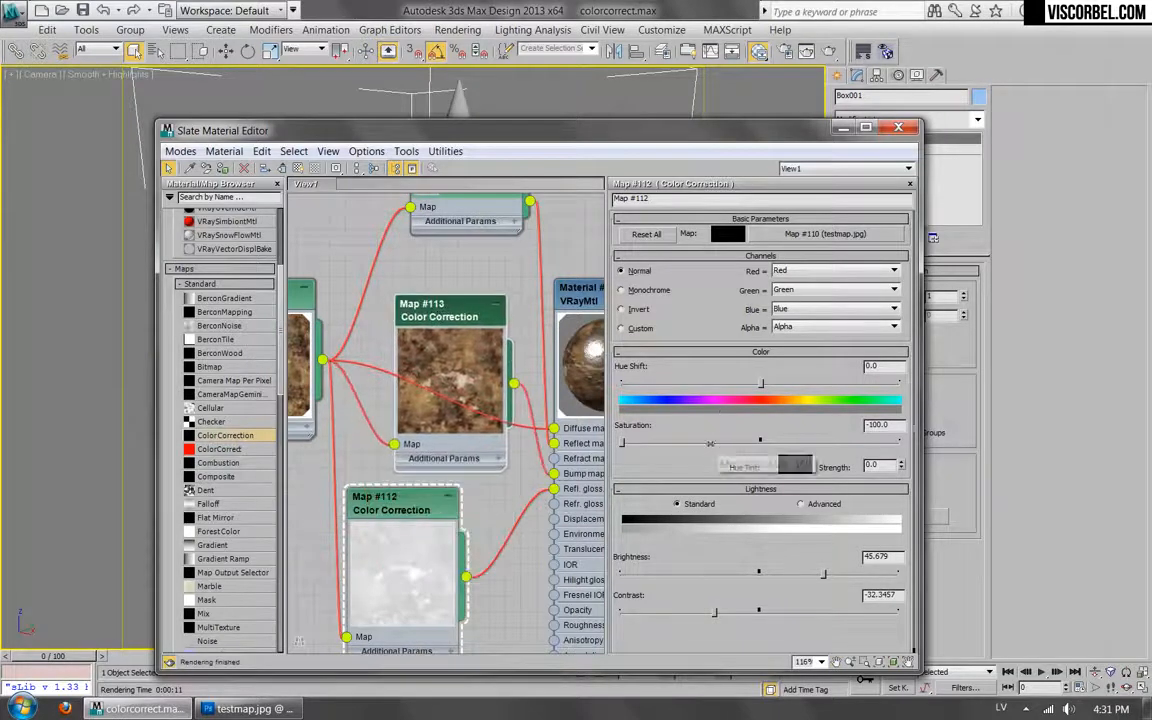
Set the bump's Color Correction map to saturation -100, contrast about 32.8 and brightness about 5.2.
{"action": "left_click", "coordinate": [430, 313]}
{"action": "left_click_drag", "start_coordinate": [760, 443], "coordinate": [621, 443]}
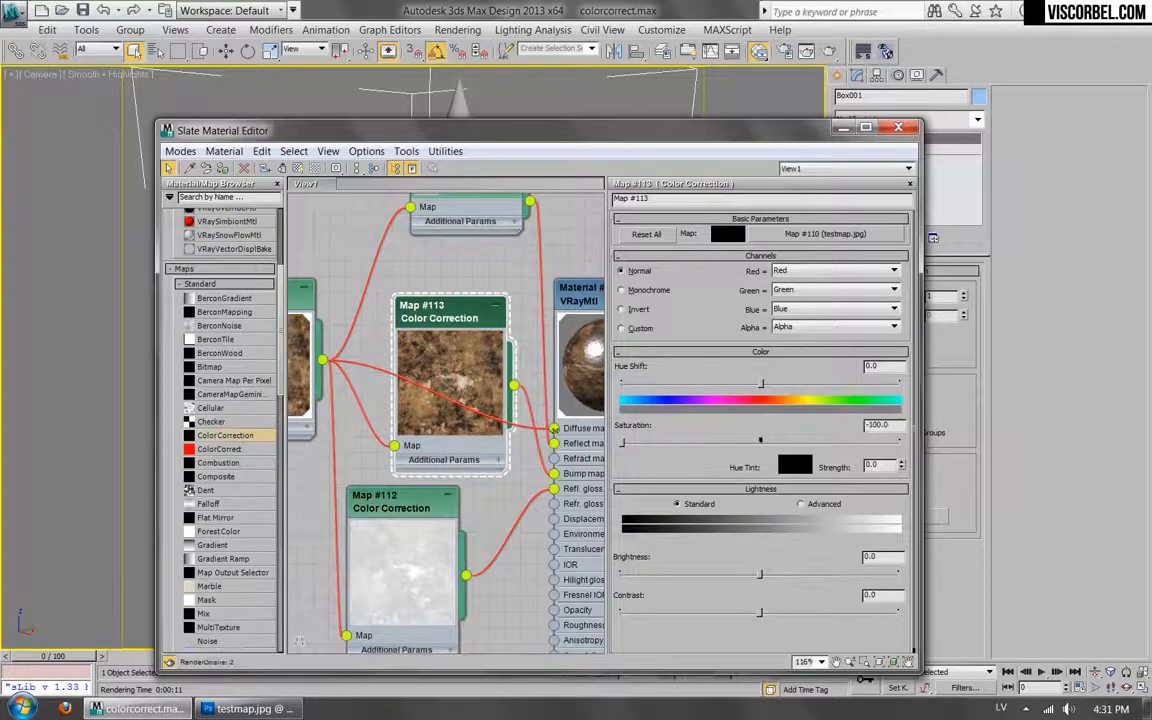
{"action": "scroll", "coordinate": [437, 356], "scroll_direction": "up", "scroll_amount": 2}
{"action": "scroll", "coordinate": [515, 408], "scroll_direction": "up", "scroll_amount": 1}
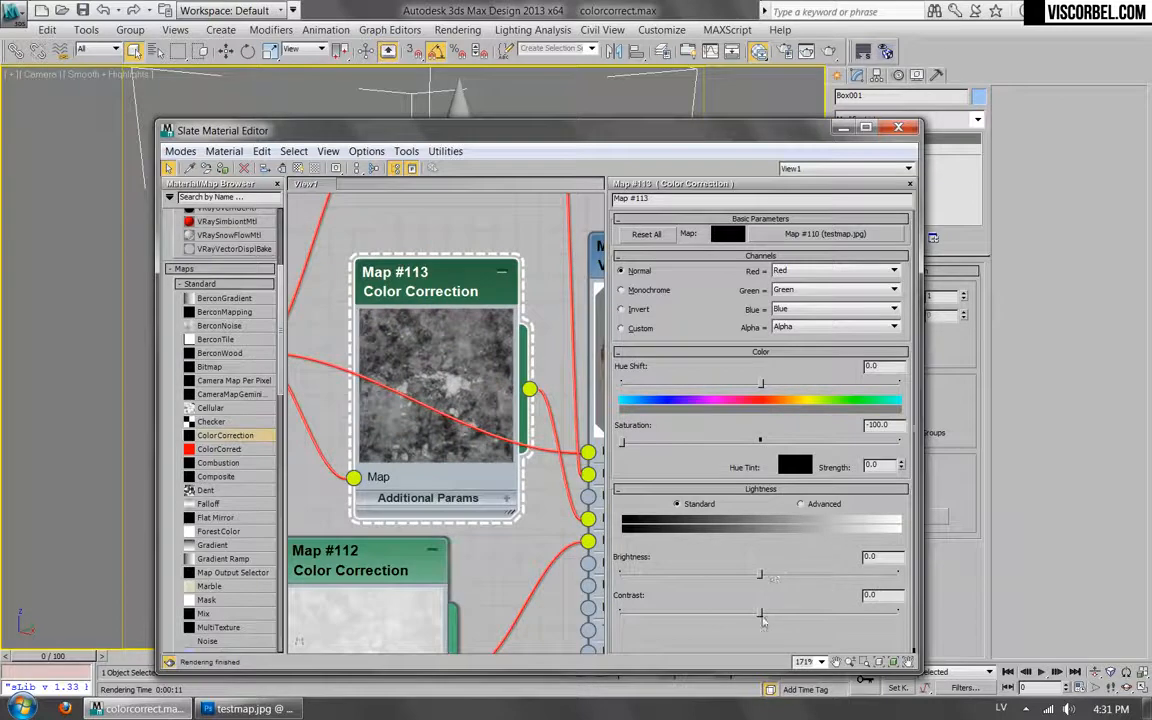
{"action": "left_click_drag", "start_coordinate": [760, 615], "coordinate": [807, 615]}
{"action": "middle_click_drag", "start_coordinate": [580, 443], "coordinate": [397, 410]}
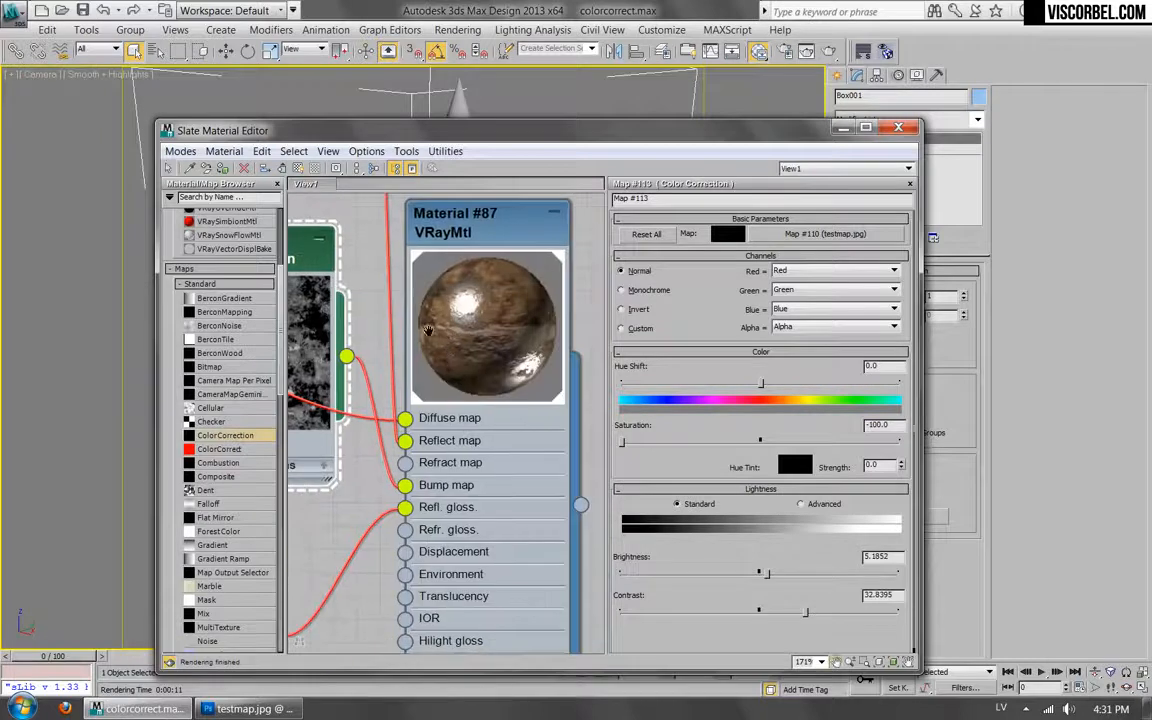
{"action": "middle_click_drag", "start_coordinate": [377, 317], "coordinate": [504, 351]}
{"action": "scroll", "coordinate": [504, 350], "scroll_direction": "down", "scroll_amount": 2}
{"action": "middle_click_drag", "start_coordinate": [300, 309], "coordinate": [448, 329]}
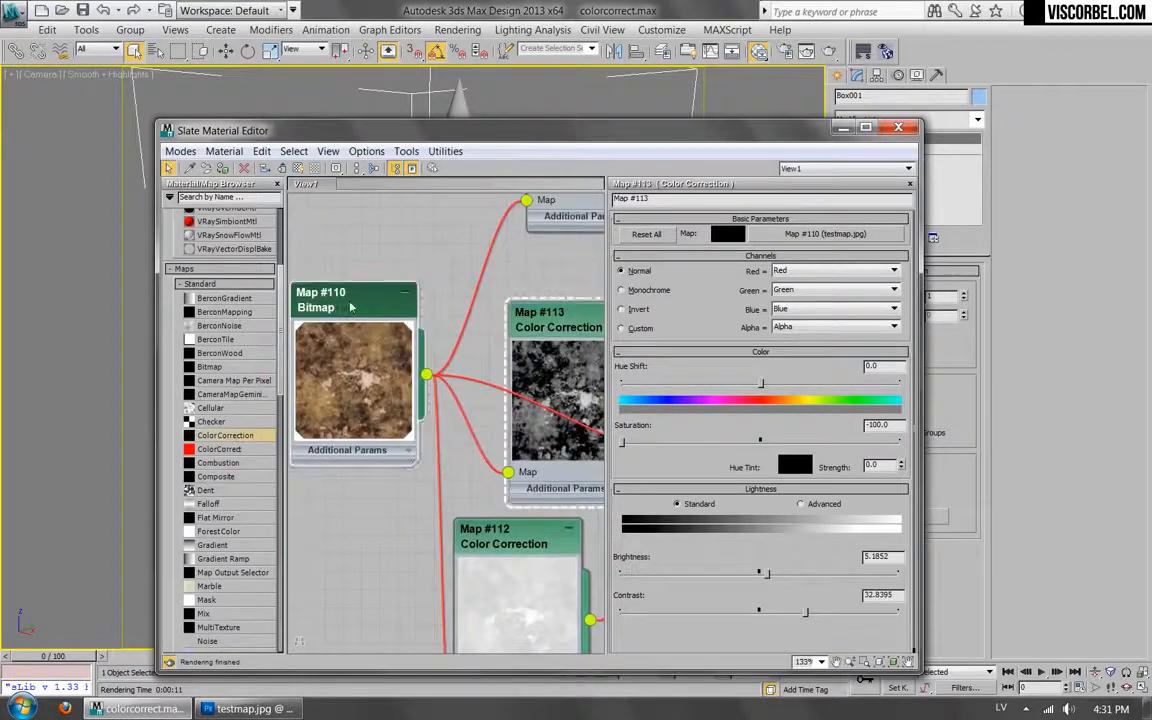
Set the source bitmap's blur to 0.5 and test-render the camera view.
{"action": "double_click", "coordinate": [351, 308]}
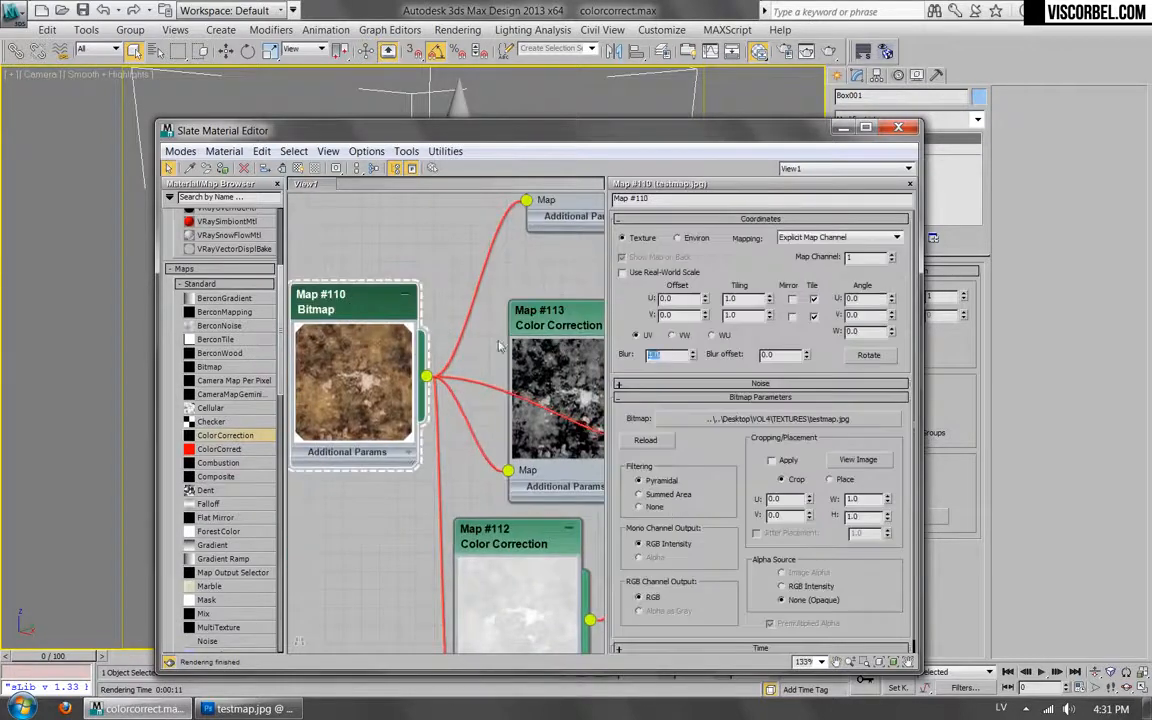
{"action": "middle_click_drag", "start_coordinate": [477, 272], "coordinate": [346, 303]}
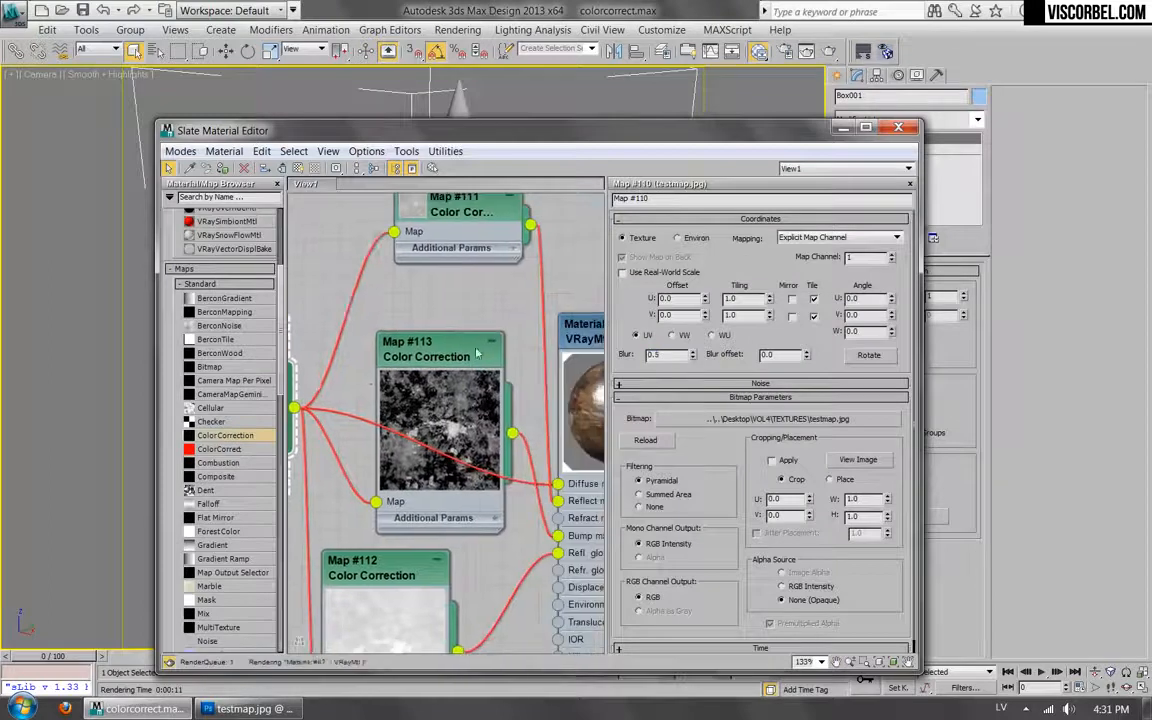
{"action": "middle_click_drag", "start_coordinate": [478, 354], "coordinate": [361, 347]}
{"action": "left_click", "coordinate": [745, 50]}
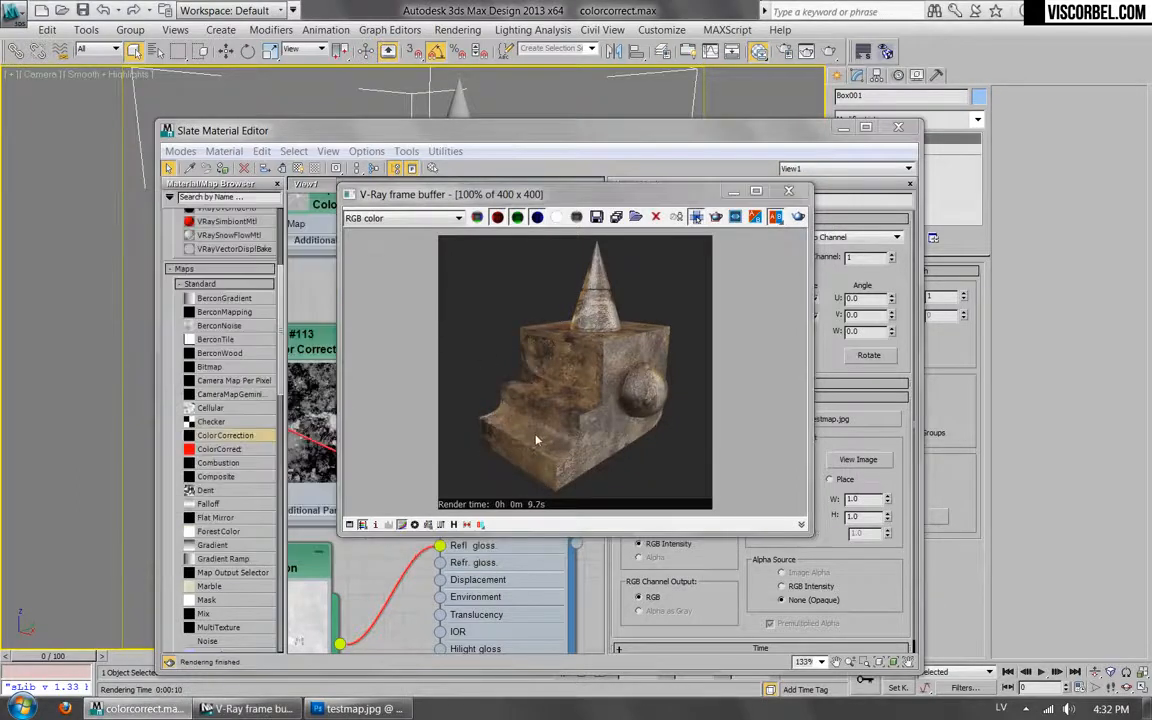
{"action": "left_click", "coordinate": [789, 191]}
Move the Bitmap node up and away from the Color Correction nodes and show its texture on the model in the viewport.
{"action": "scroll", "coordinate": [496, 388], "scroll_direction": "down", "scroll_amount": 3}
{"action": "middle_click_drag", "start_coordinate": [496, 388], "coordinate": [458, 433]}
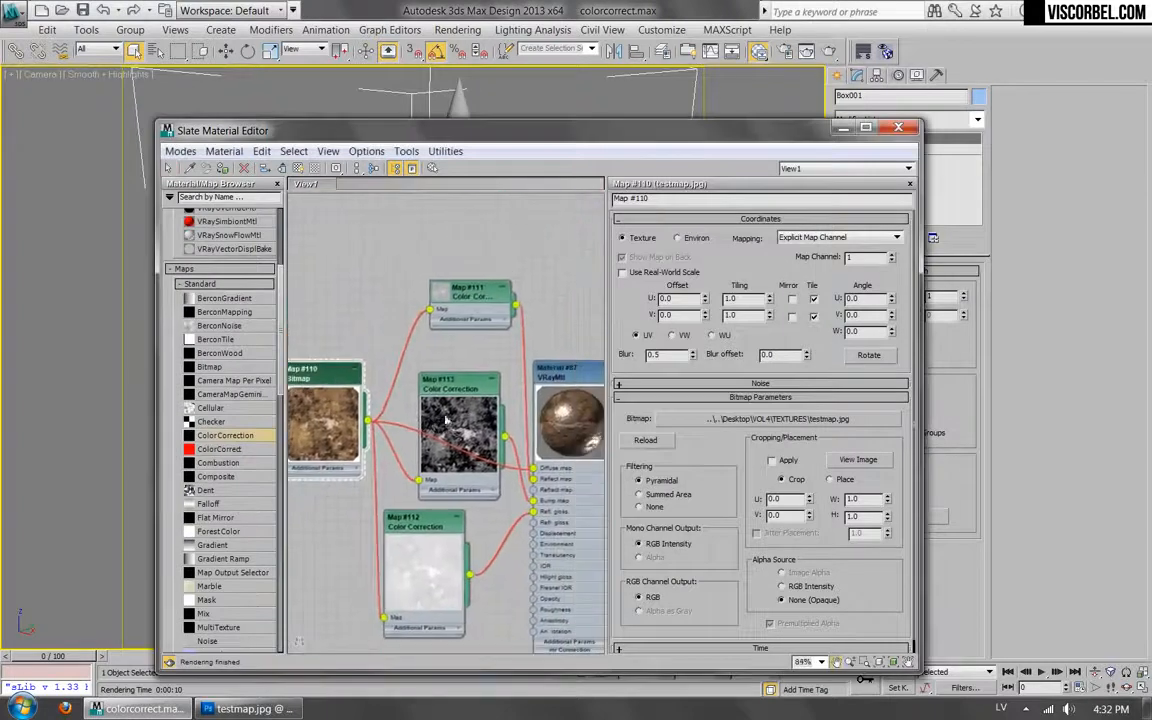
{"action": "left_click_drag", "start_coordinate": [313, 371], "coordinate": [277, 233]}
{"action": "middle_click_drag", "start_coordinate": [393, 317], "coordinate": [494, 357]}
{"action": "scroll", "coordinate": [480, 350], "scroll_direction": "up", "scroll_amount": 1}
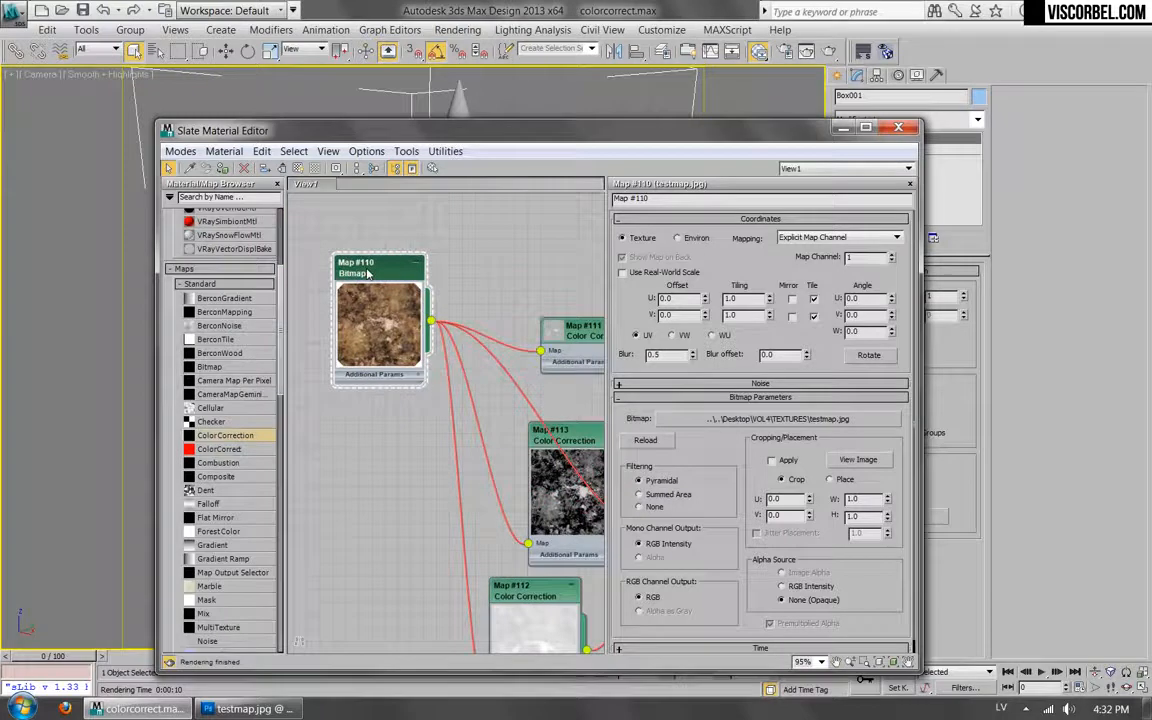
{"action": "left_click_drag", "start_coordinate": [502, 150], "coordinate": [563, 302]}
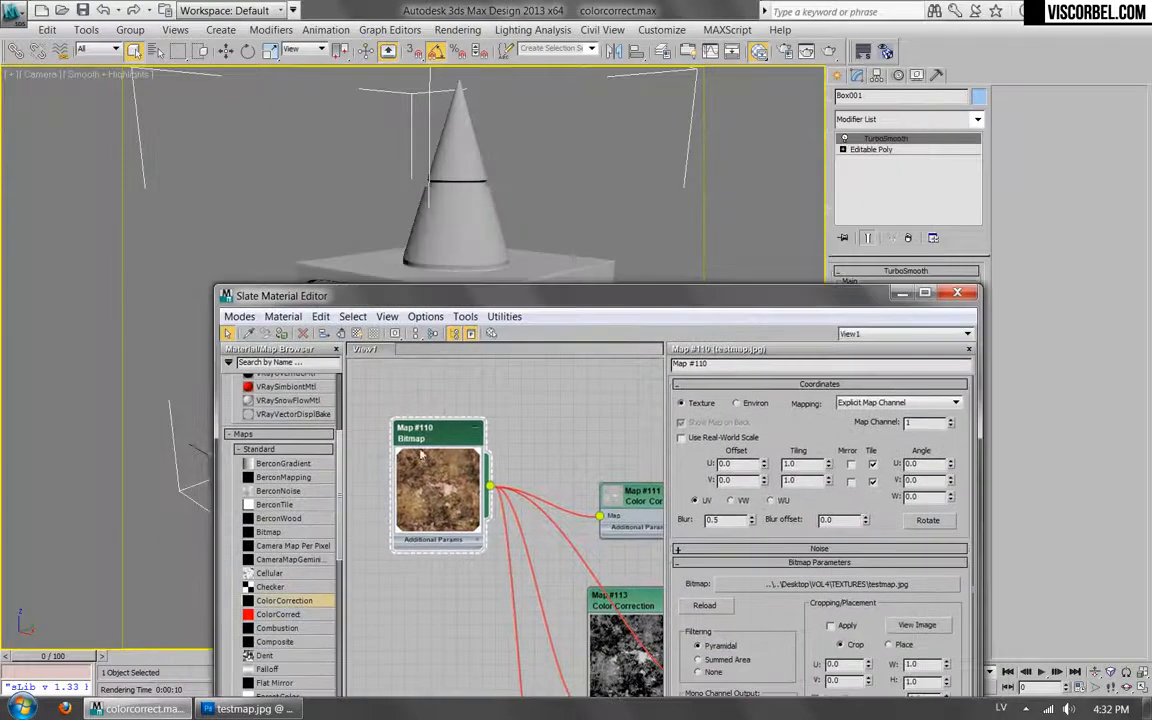
{"action": "right_click", "coordinate": [410, 462]}
{"action": "left_click", "coordinate": [470, 195]}
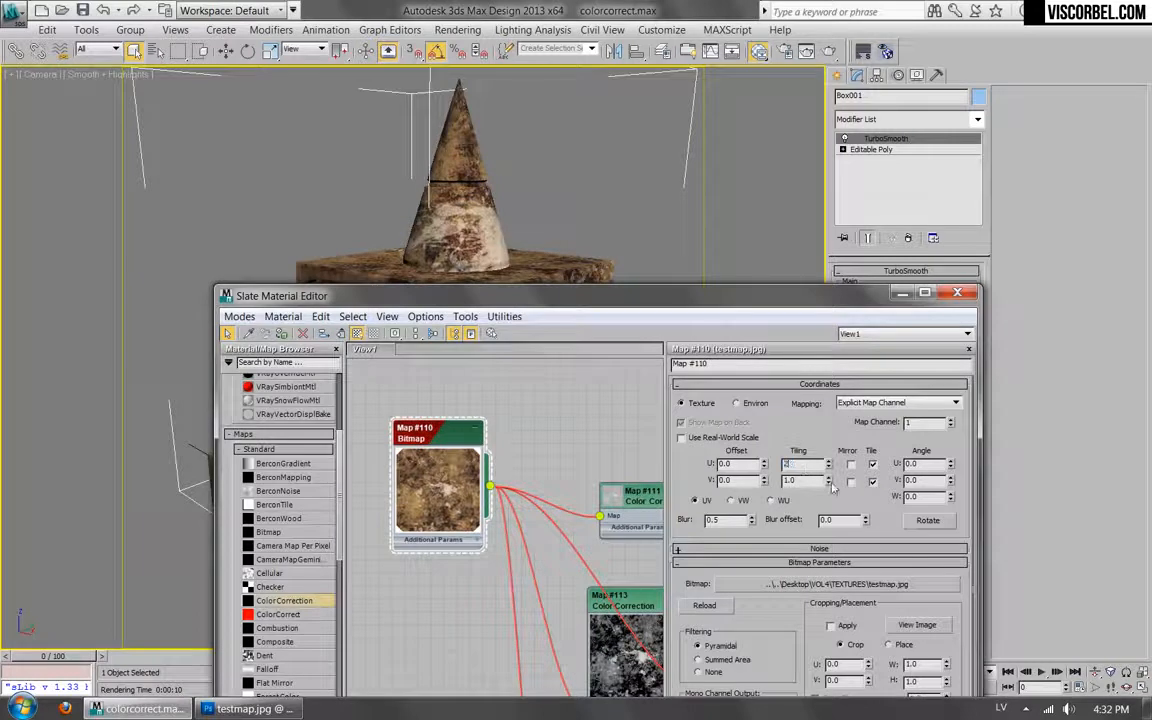
Set the bitmap's tiling to 2.0 in both U and V.
{"action": "key", "text": "Tab"}
{"action": "type", "text": "2"}
{"action": "key", "text": "Return"}
Shift the bitmap's offset to about 0.3 in U and 0.28 in V, and rotate it to a W angle of 9.0.
{"action": "left_click_drag", "start_coordinate": [590, 289], "coordinate": [725, 185]}
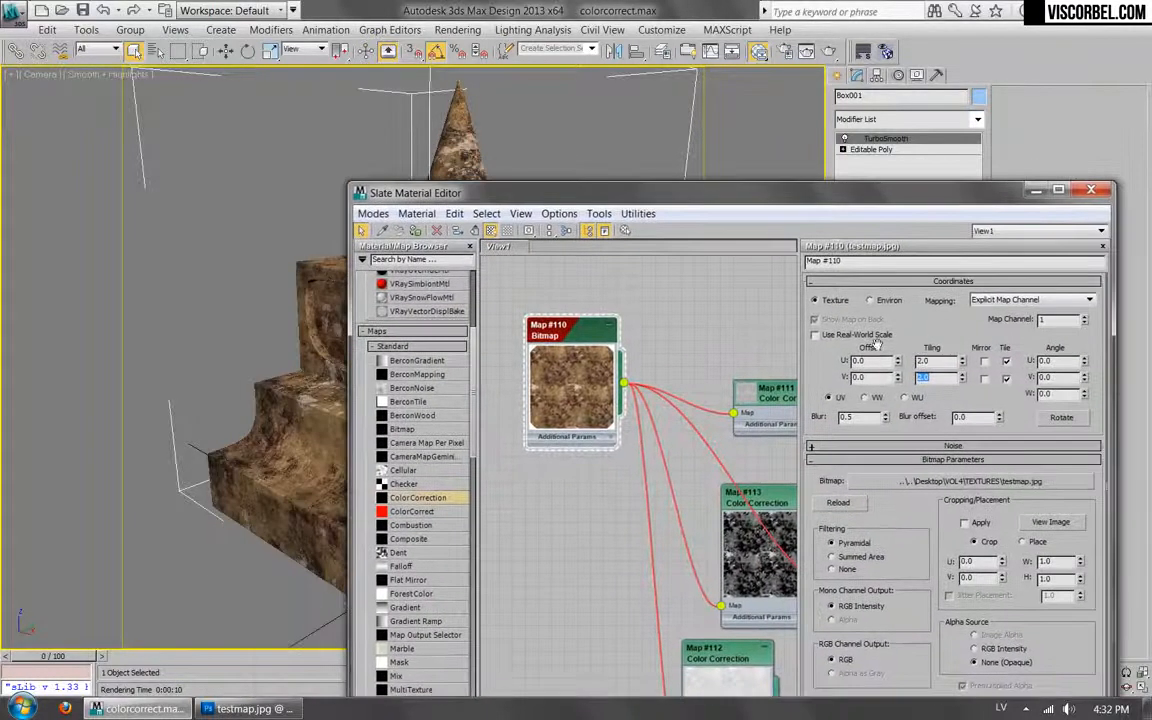
{"action": "mouse_move", "coordinate": [897, 360]}
{"action": "left_mouse_down"}
{"action": "mouse_move", "coordinate": [893, 350]}
{"action": "mouse_move", "coordinate": [897, 364]}
{"action": "left_mouse_up"}
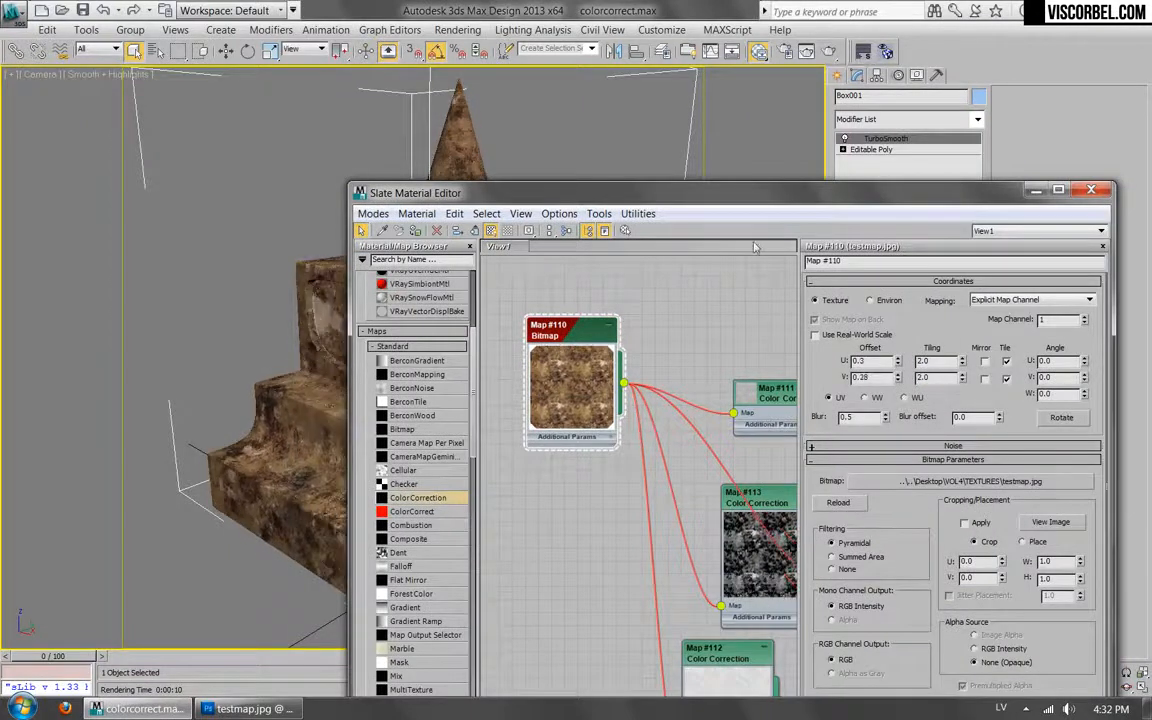
{"action": "left_click_drag", "start_coordinate": [735, 196], "coordinate": [449, 206]}
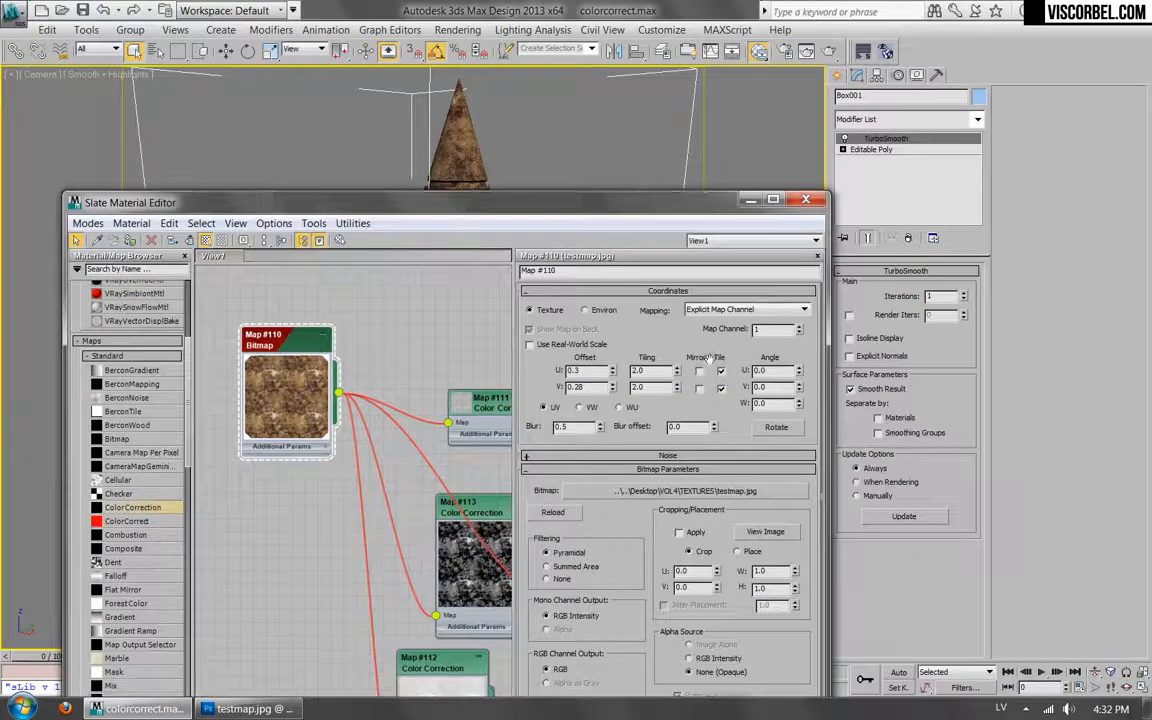
{"action": "left_click_drag", "start_coordinate": [556, 207], "coordinate": [607, 107]}
Render the scene with the adjusted bitmap coordinates and inspect the surface up close in the frame buffer.
{"action": "middle_click_drag", "start_coordinate": [475, 365], "coordinate": [325, 297]}
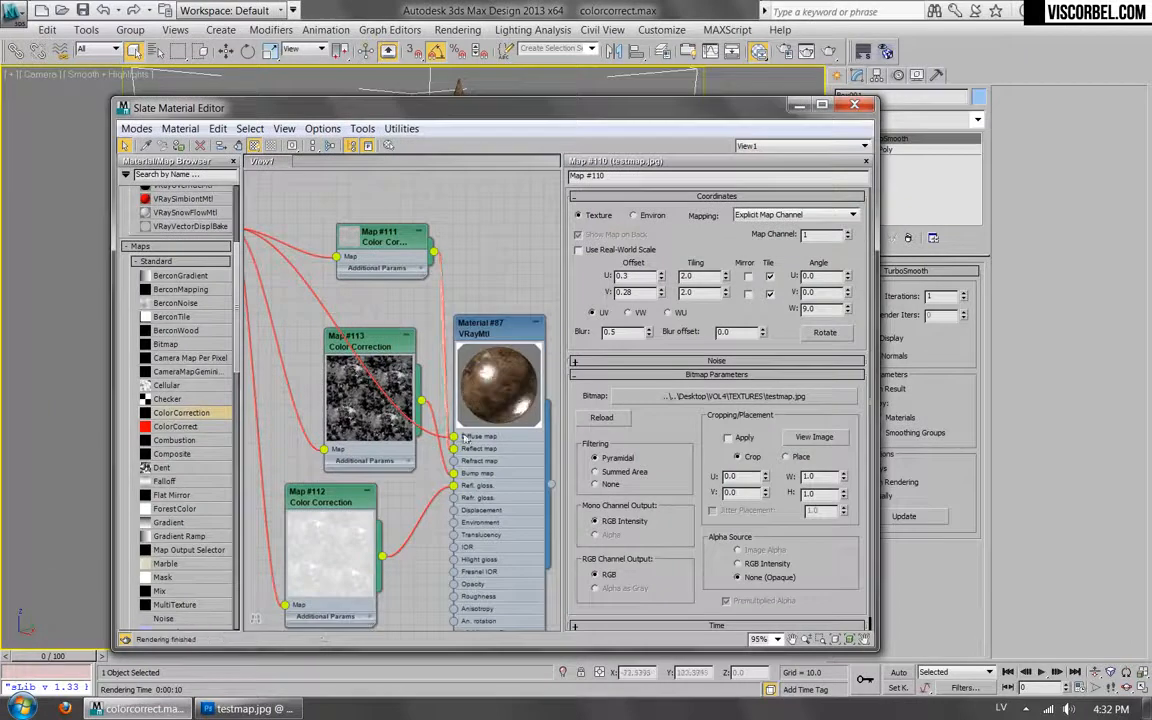
{"action": "scroll", "coordinate": [438, 456], "scroll_direction": "up", "scroll_amount": 5}
{"action": "key", "text": "shift+q"}
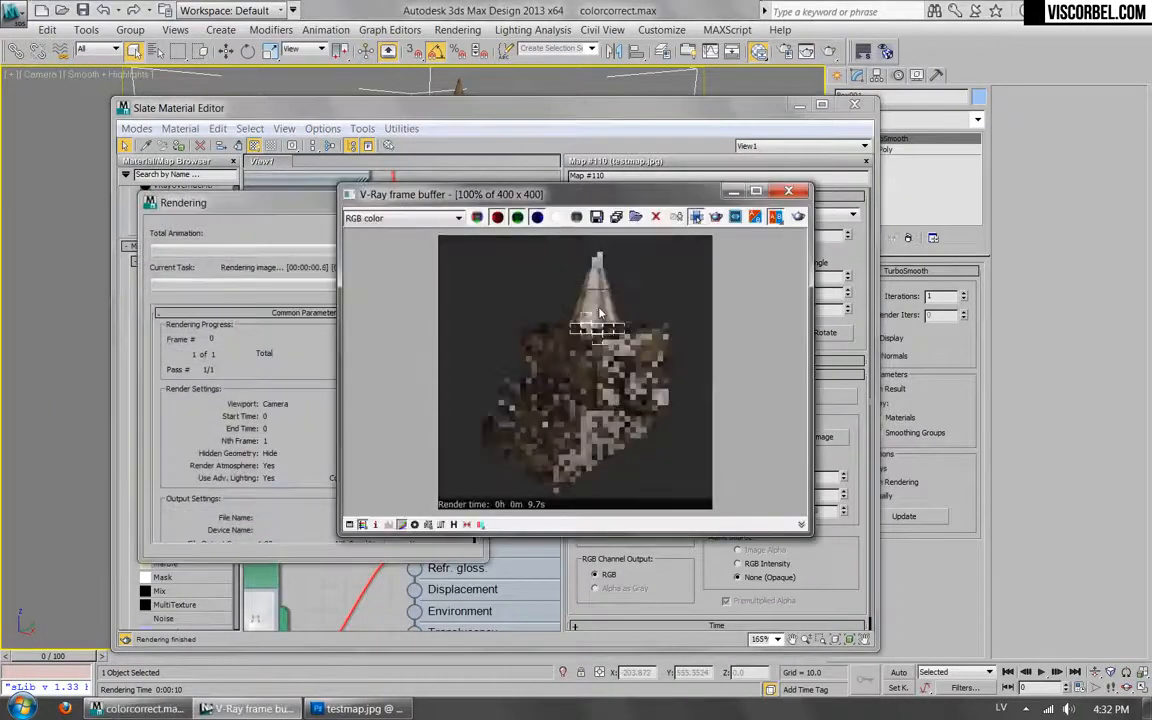
{"action": "scroll", "coordinate": [599, 309], "scroll_direction": "up", "scroll_amount": 1}
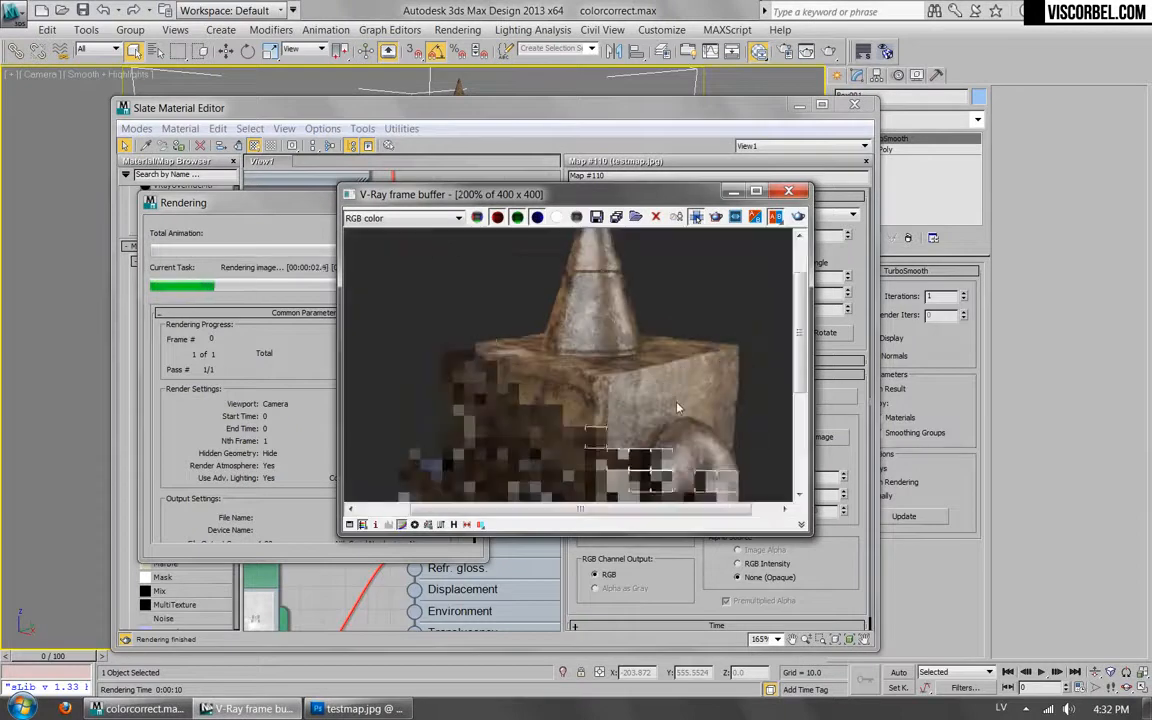
{"action": "scroll", "coordinate": [558, 377], "scroll_direction": "down", "scroll_amount": 1}
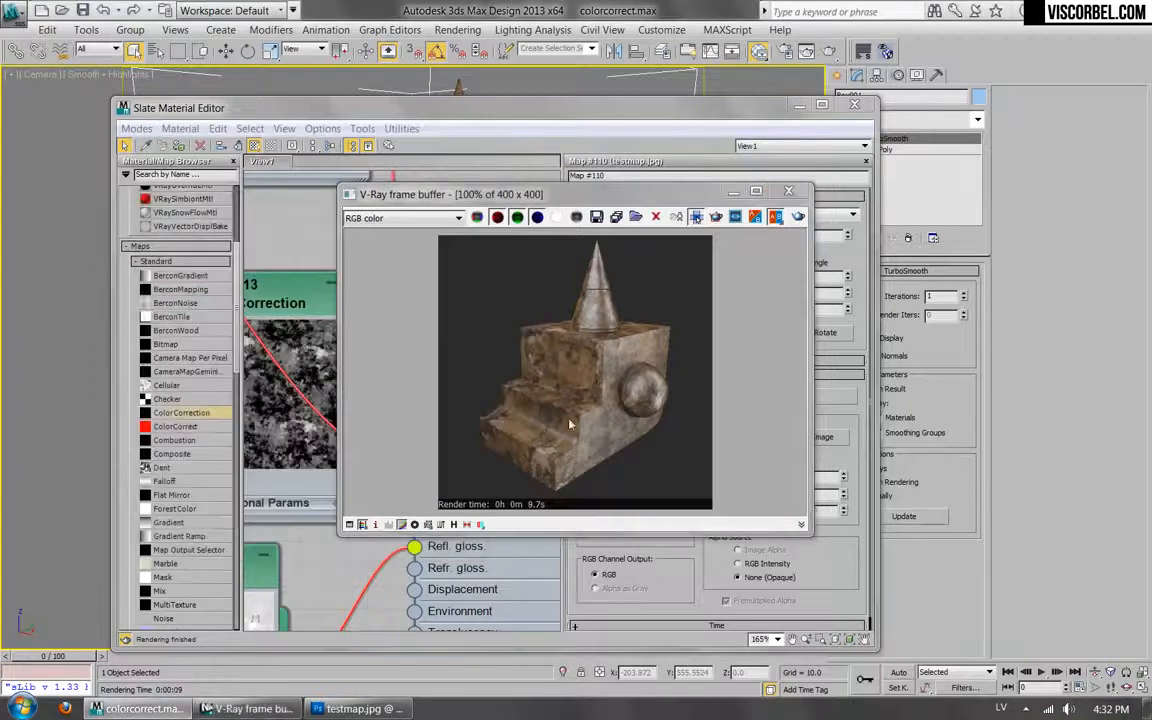
{"action": "left_click", "coordinate": [795, 190]}
Insert a VRayDirt map between the bitmap and the Diffuse map via its unoccluded color input, place it above the corrections and open its parameters.
{"action": "scroll", "coordinate": [378, 318], "scroll_direction": "down", "scroll_amount": 5}
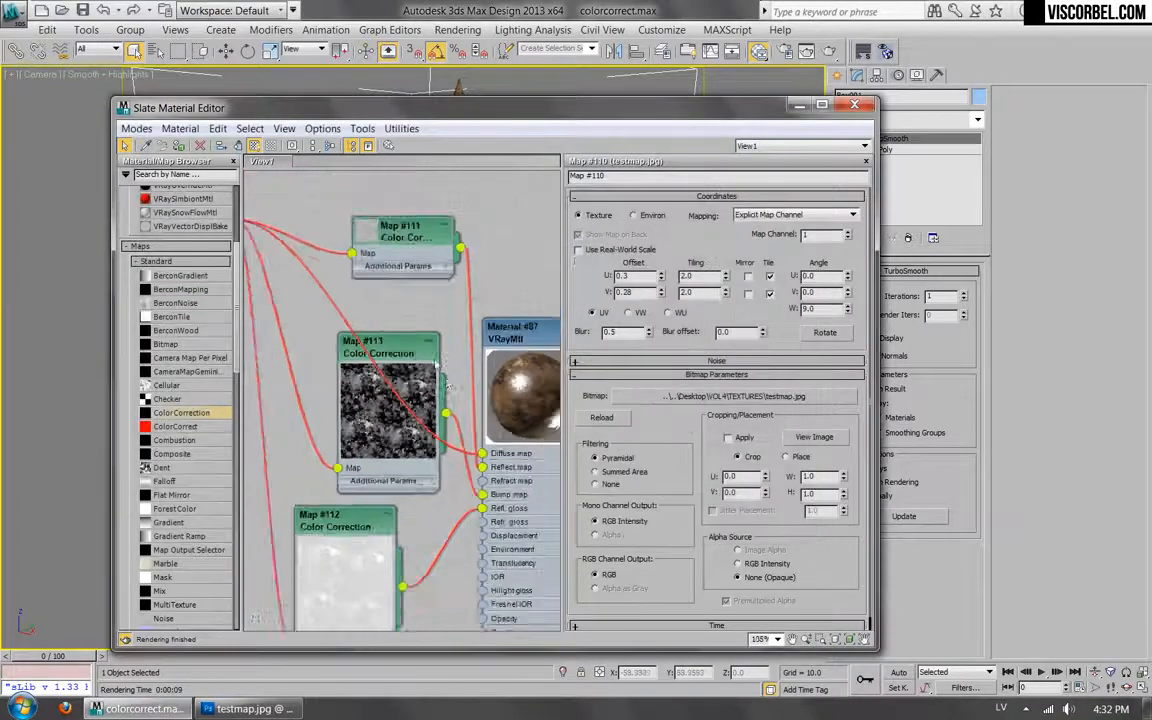
{"action": "middle_click_drag", "start_coordinate": [378, 318], "coordinate": [432, 341]}
{"action": "left_click_drag", "start_coordinate": [268, 225], "coordinate": [272, 271]}
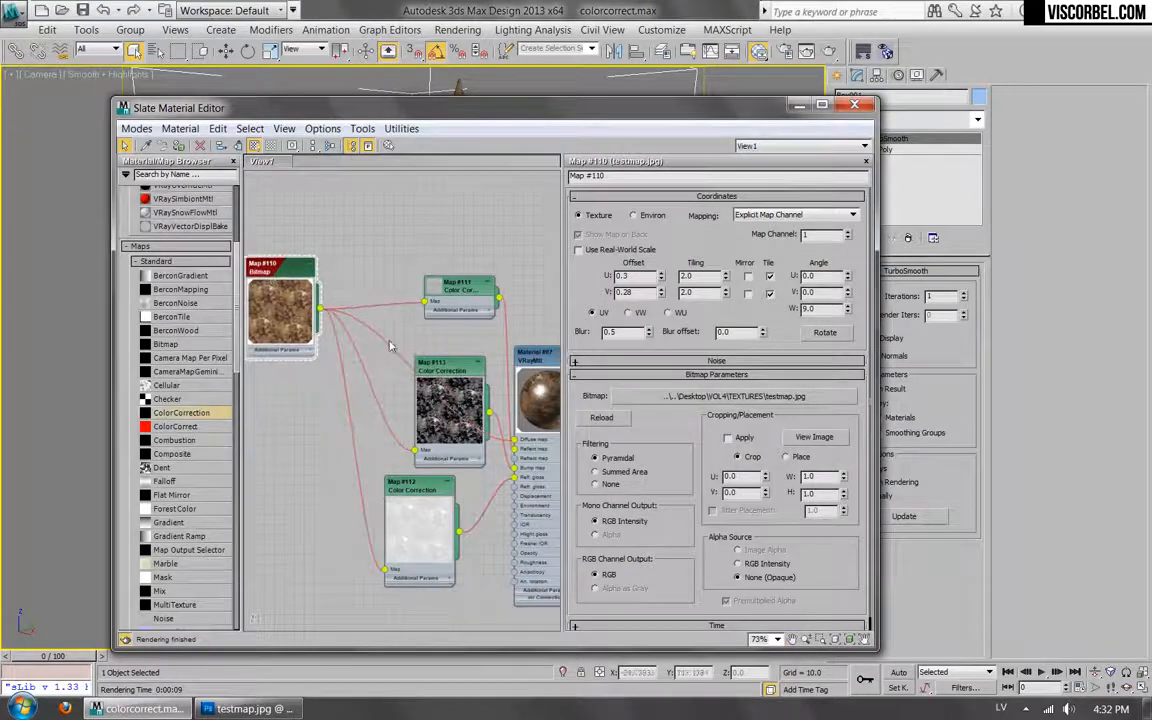
{"action": "left_click_drag", "start_coordinate": [238, 337], "coordinate": [240, 505]}
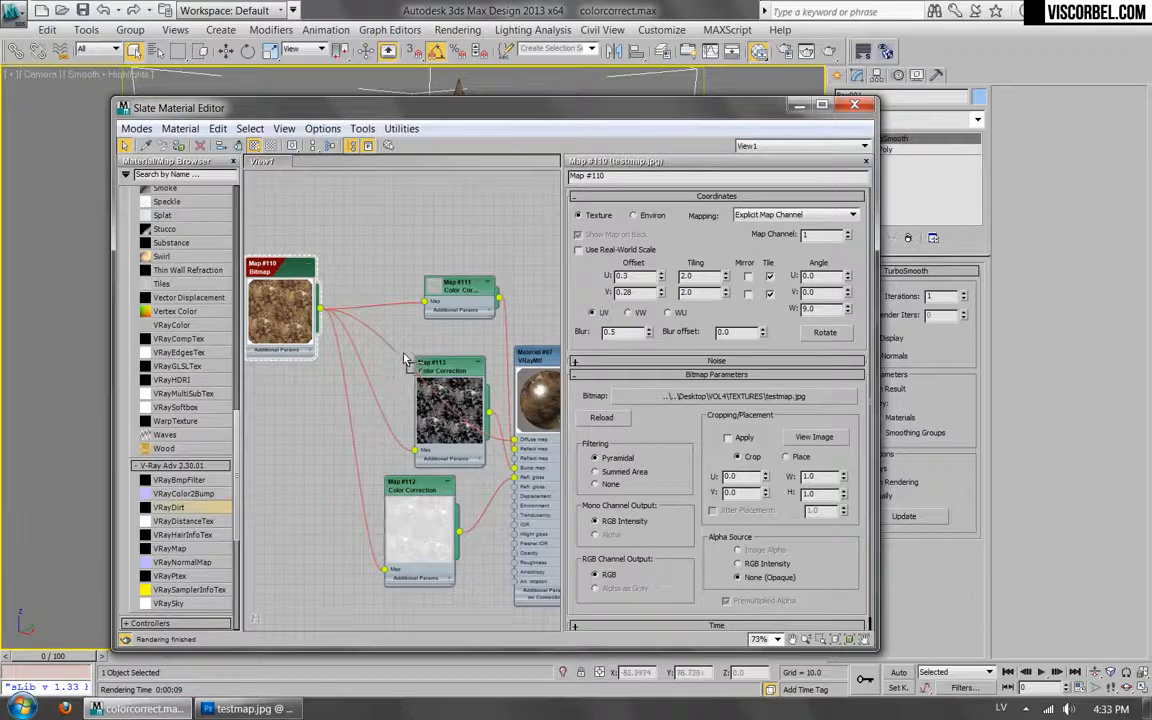
{"action": "left_click_drag", "start_coordinate": [398, 360], "coordinate": [412, 203]}
{"action": "left_click", "coordinate": [433, 412]}
{"action": "double_click", "coordinate": [410, 197]}
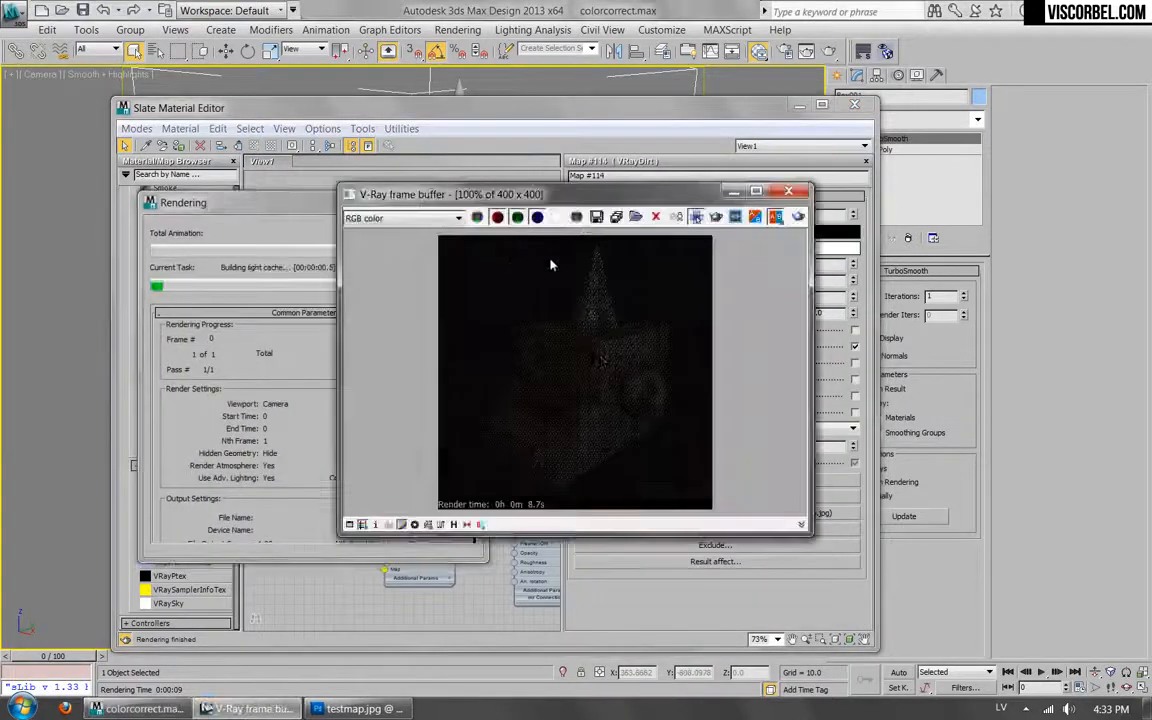
Render the scene with the VRayDirt map and examine the corners and contact areas up close in the frame buffer.
{"action": "scroll", "coordinate": [522, 306], "scroll_direction": "up", "scroll_amount": 1}
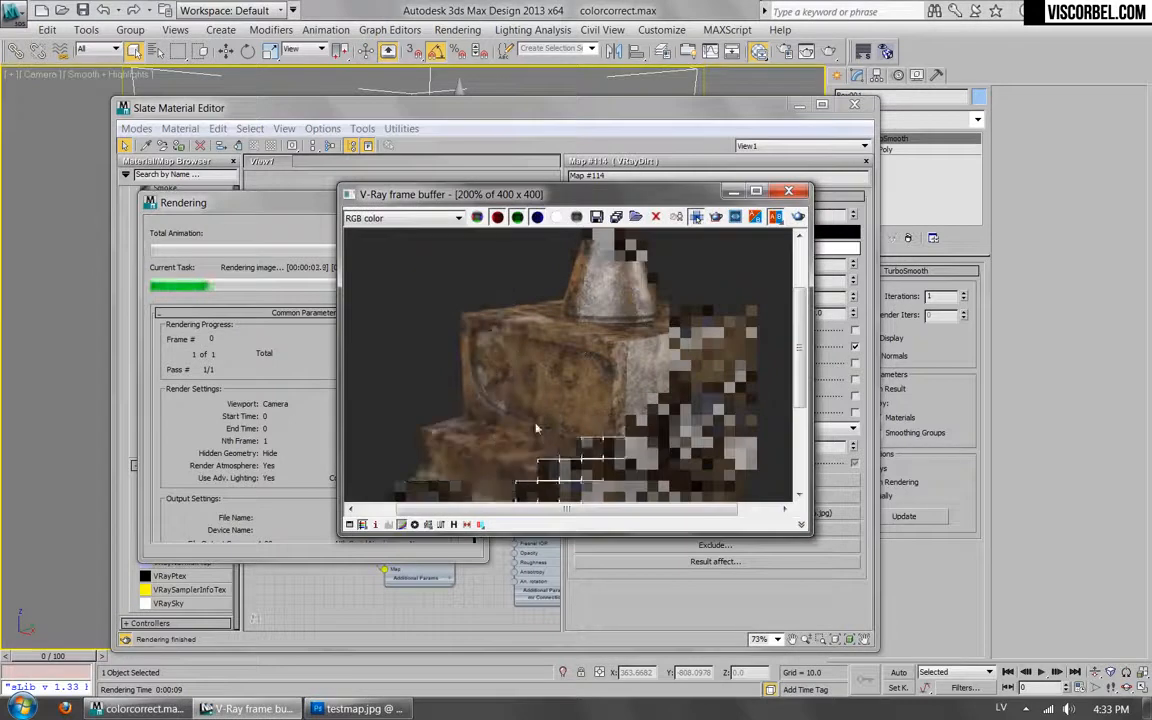
{"action": "scroll", "coordinate": [563, 300], "scroll_direction": "up", "scroll_amount": 2}
{"action": "scroll", "coordinate": [563, 300], "scroll_direction": "down", "scroll_amount": 3}
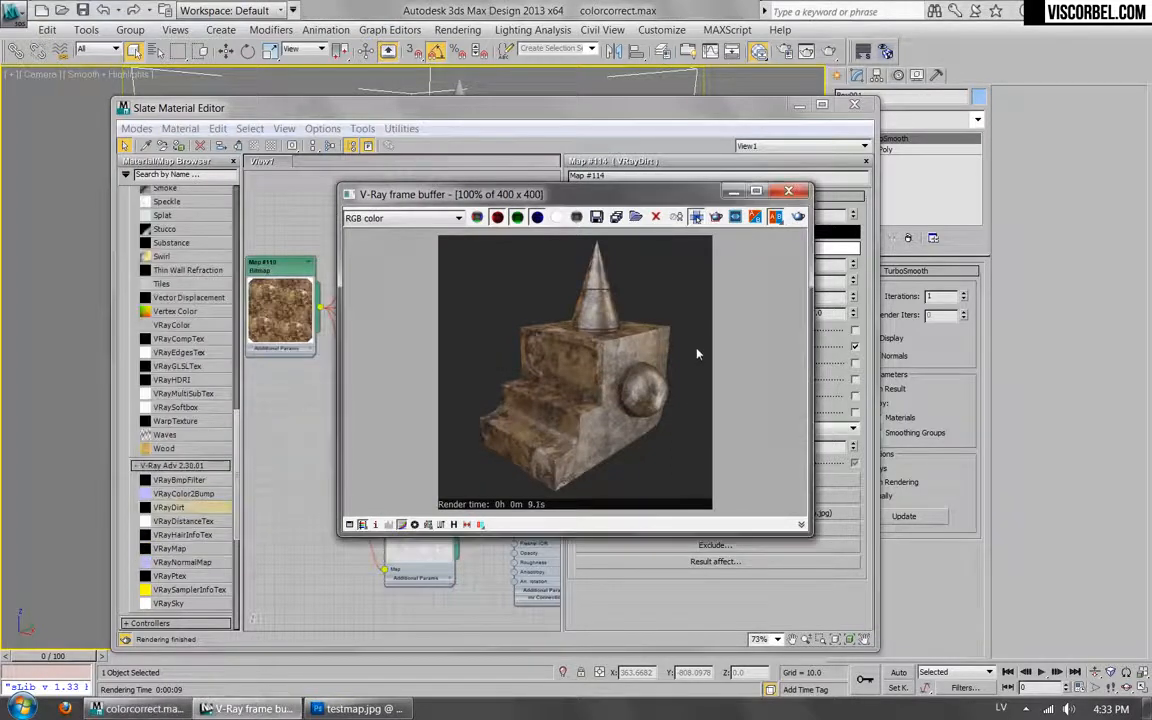
{"action": "left_click", "coordinate": [788, 192]}
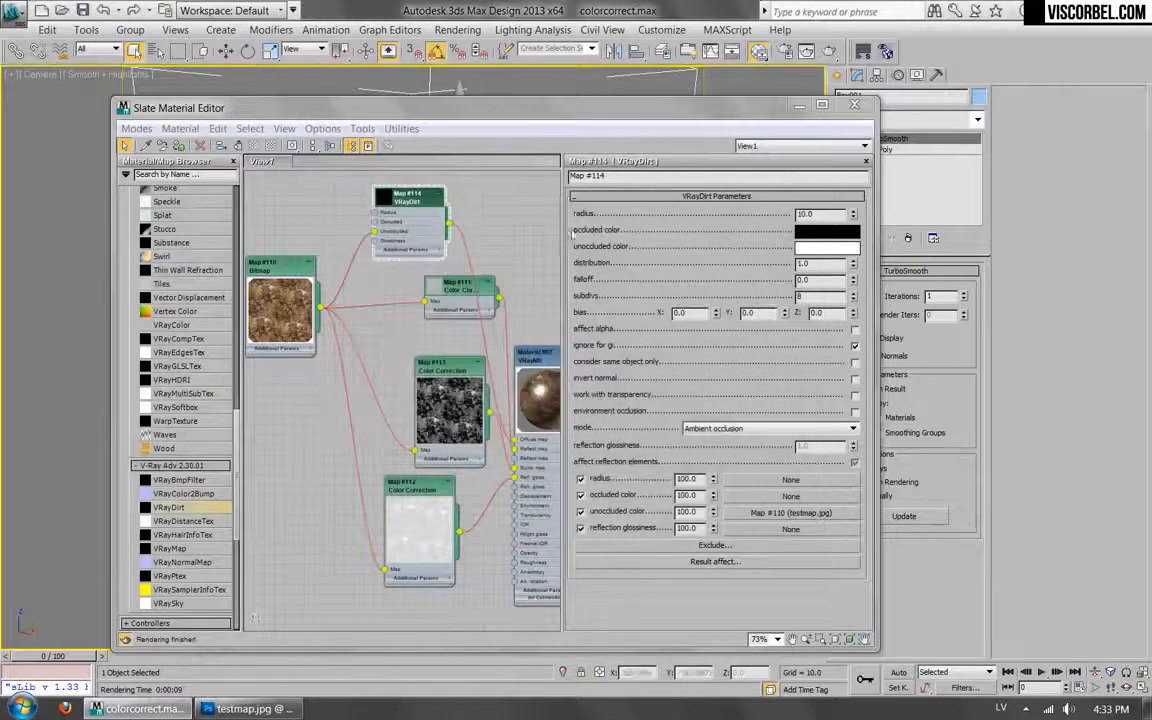
{"action": "mouse_move", "coordinate": [405, 326]}
{"action": "middle_mouse_down"}
{"action": "mouse_move", "coordinate": [440, 333]}
{"action": "mouse_move", "coordinate": [408, 323]}
{"action": "middle_mouse_up"}
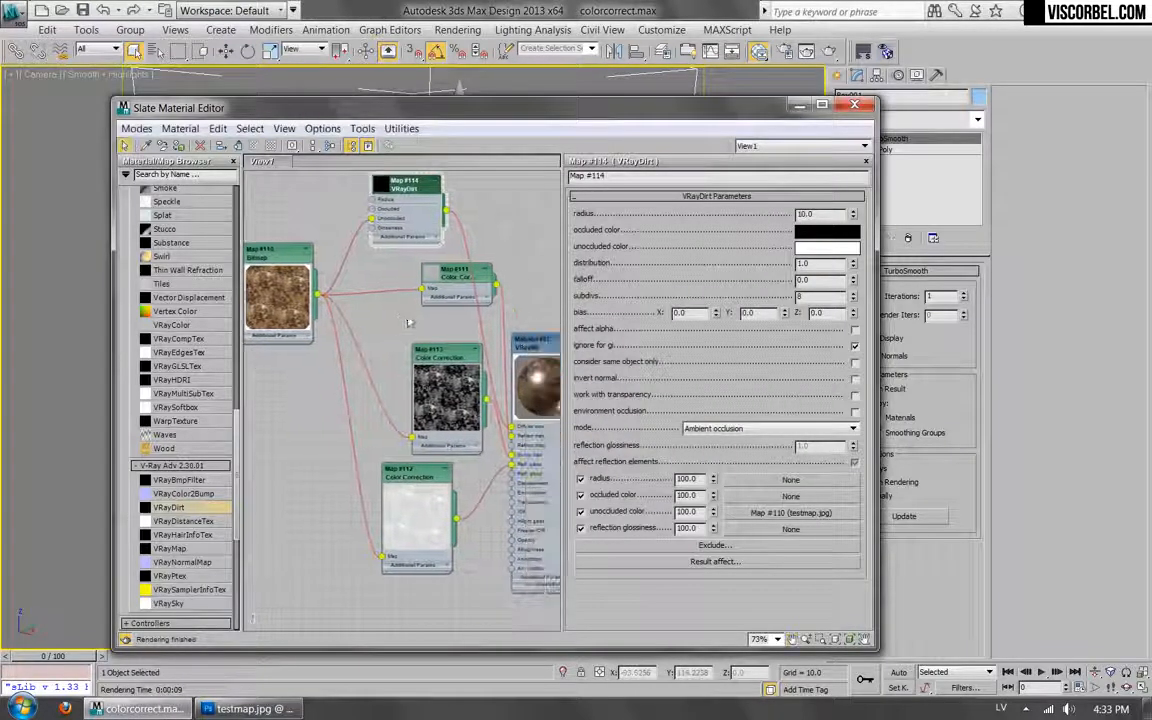